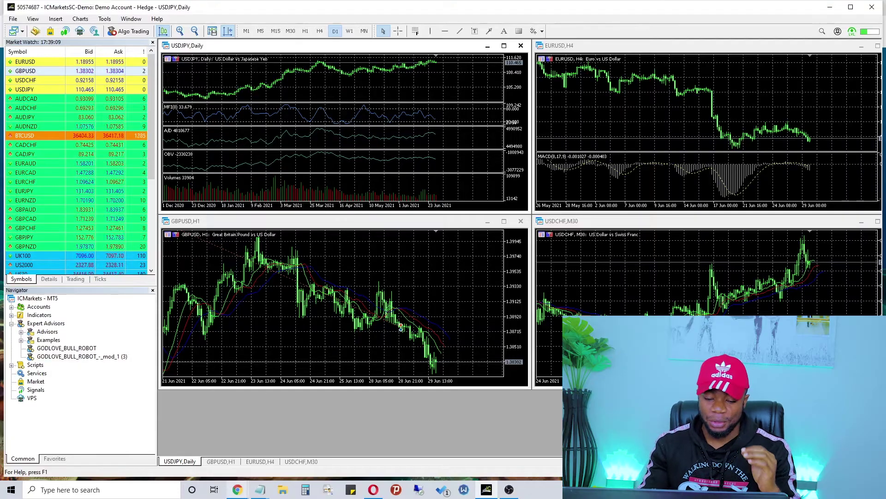
- Switch to Chrome and open the IC Markets website at icmarkets.com/global/en/
mouse_move(237, 490)
click(327, 457)
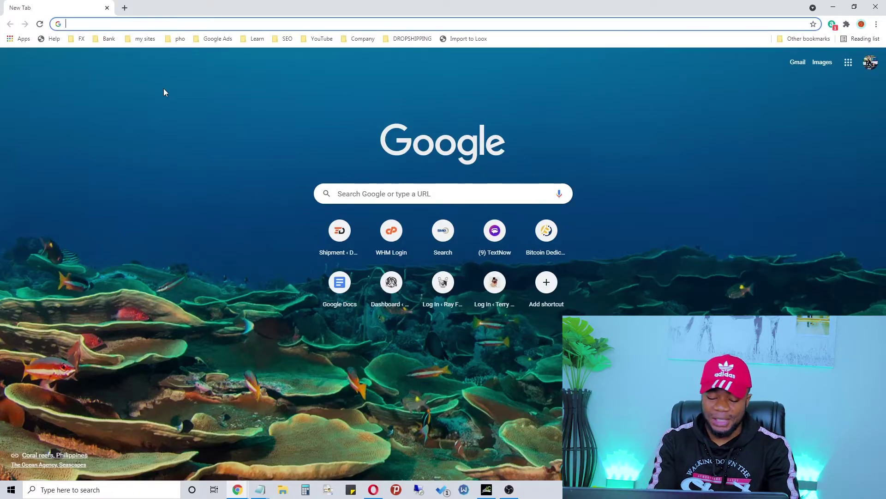
text(ic)
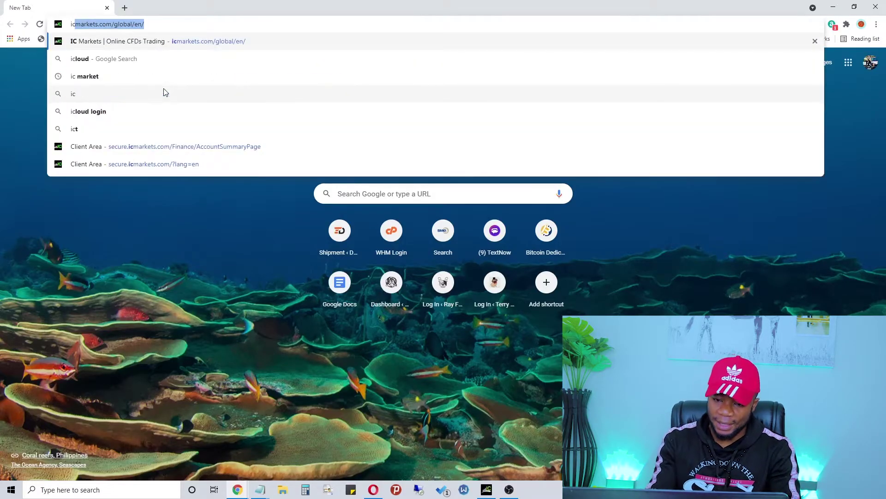
key(Return)
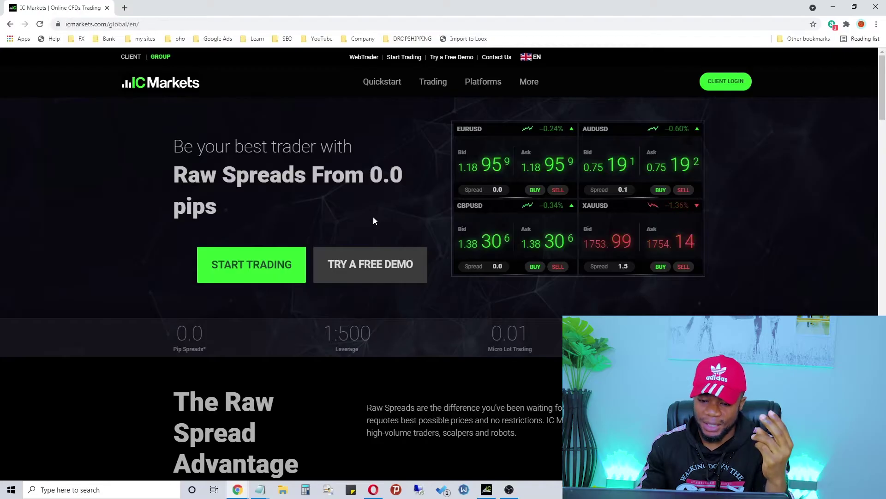
- Open the MetaTrader 5 download page among the trading platforms on the IC Markets site
mouse_move(382, 83)
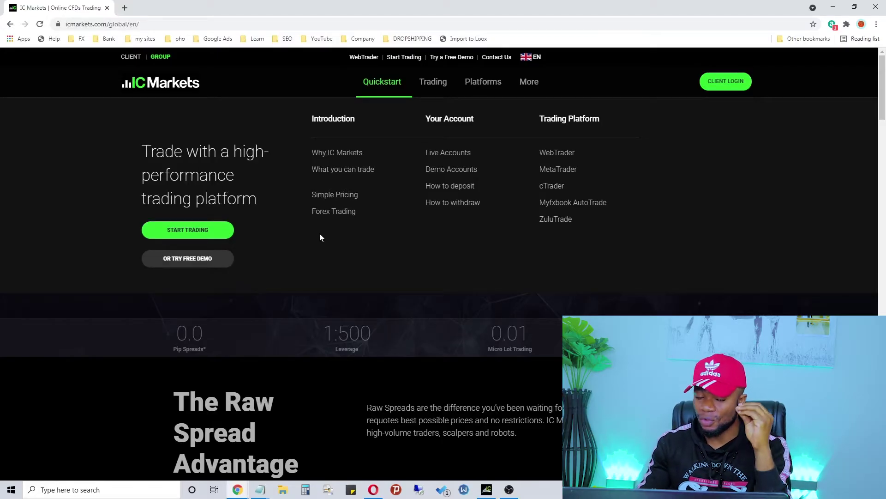
mouse_move(529, 83)
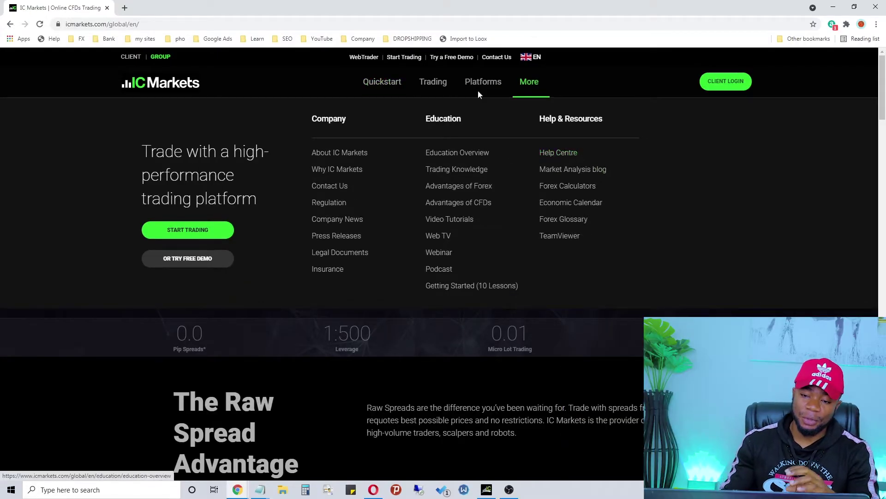
mouse_move(477, 88)
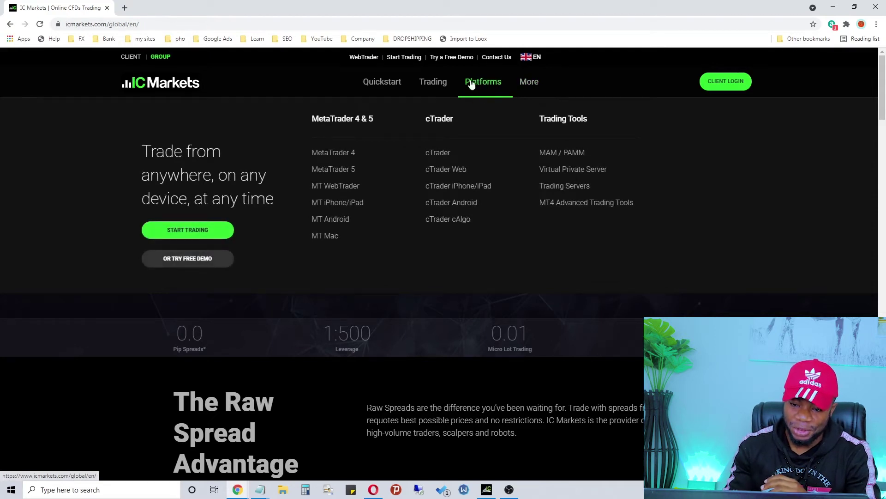
click(316, 174)
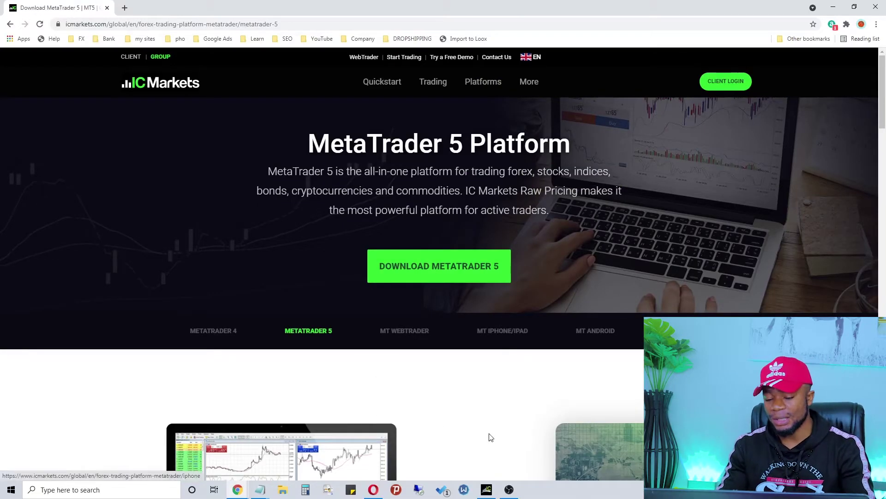
- Switch back to MetaTrader 5 and dismiss the login dialog without logging in
click(488, 490)
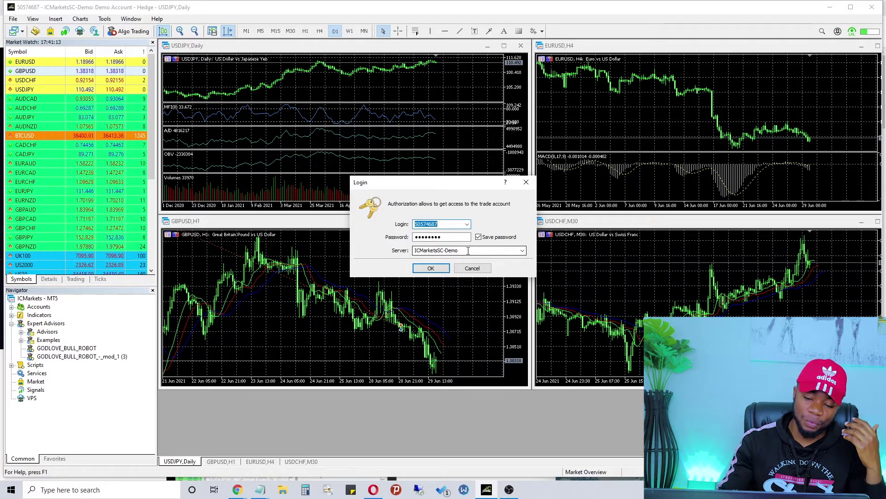
click(477, 270)
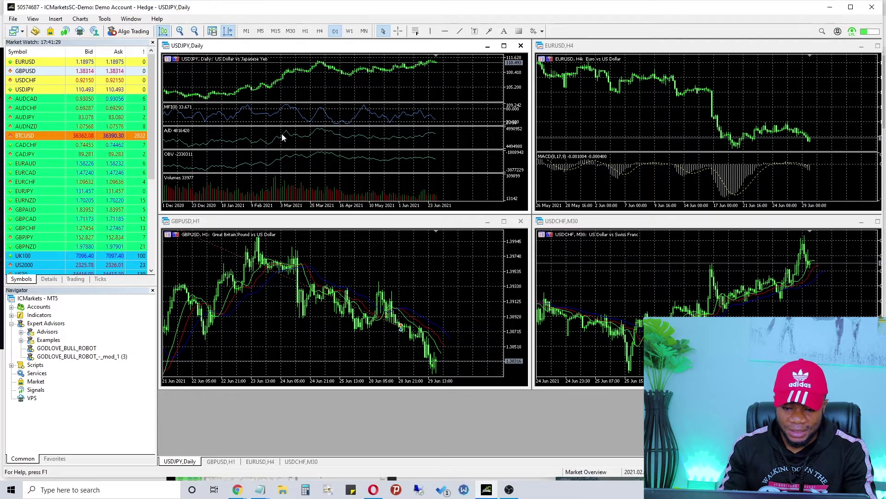
- Load the SCALPING 1 profile and rescale the XAUUSD daily chart's price axis to view its candles
click(16, 31)
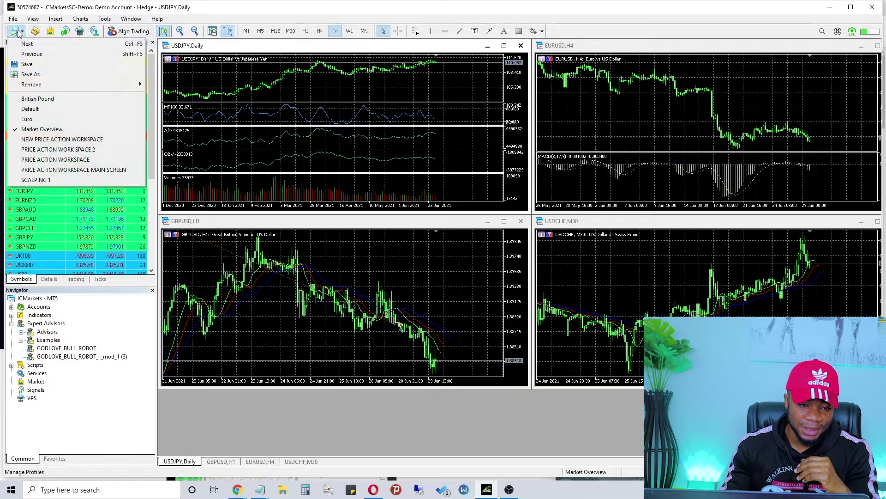
click(58, 180)
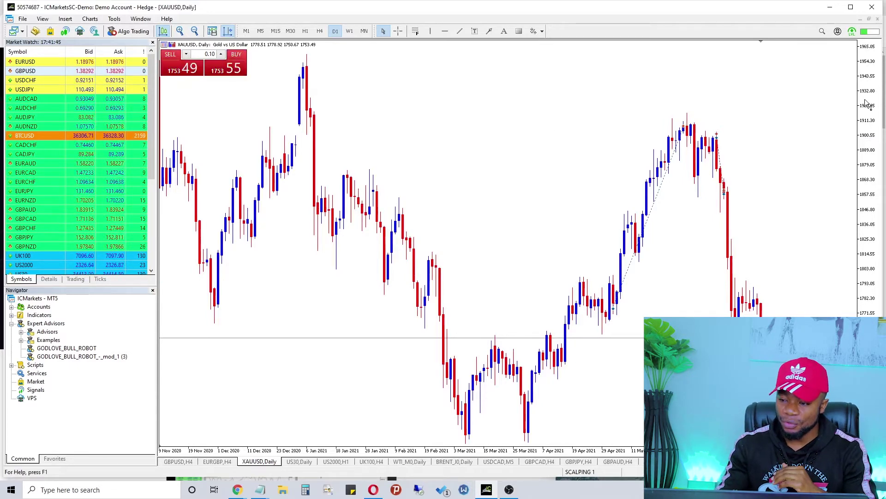
drag(871, 76, 866, 182)
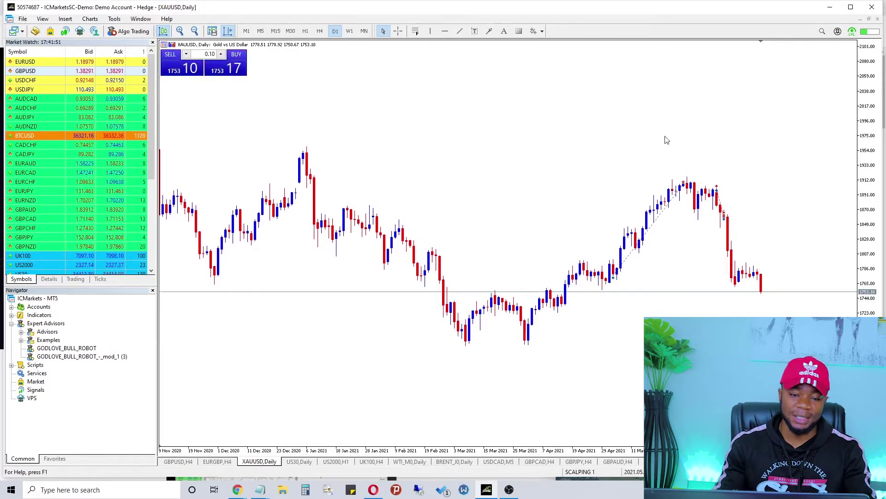
scroll(554, 178, up, 5)
scroll(577, 179, down, 5)
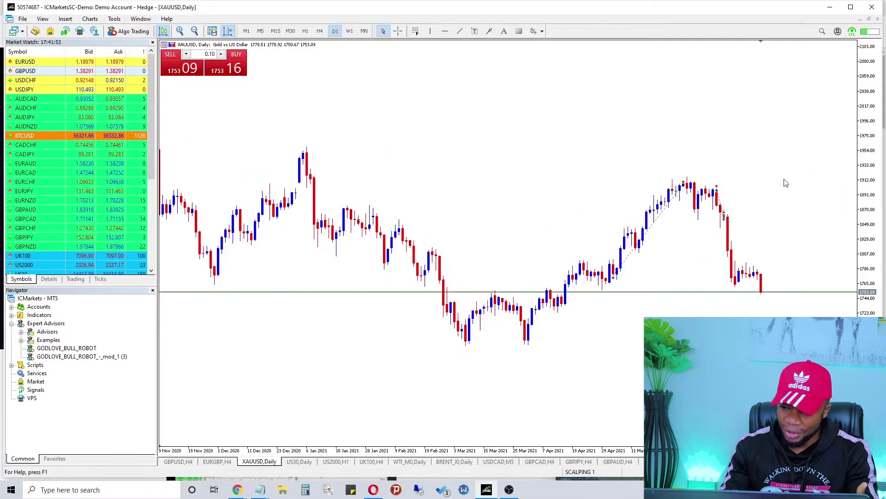
drag(865, 148, 867, 92)
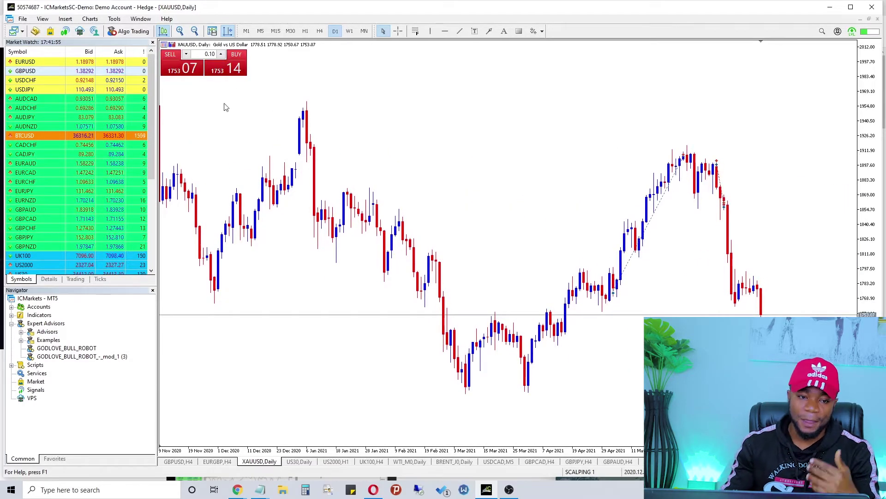
- Load the Market Overview profile and maximize the USDJPY daily chart
click(21, 30)
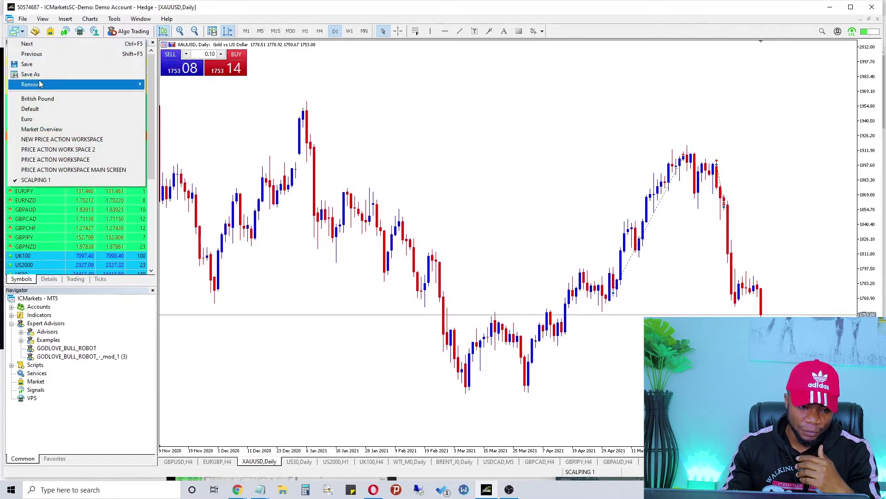
click(51, 129)
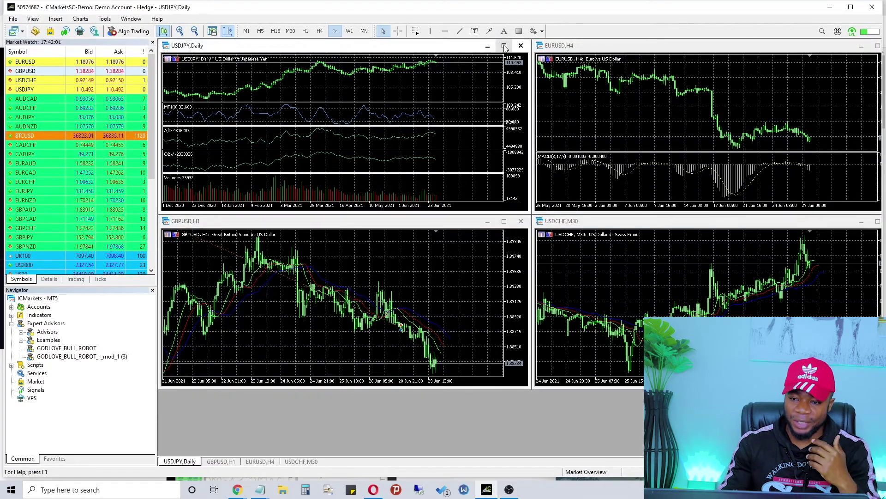
click(505, 46)
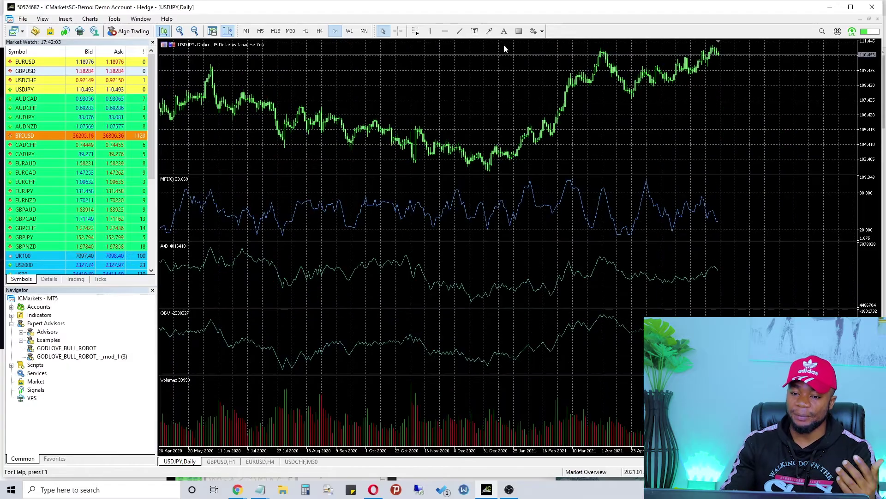
- In the USDJPY daily chart's properties, set the background colour to White and the foreground to Black
right_click(613, 117)
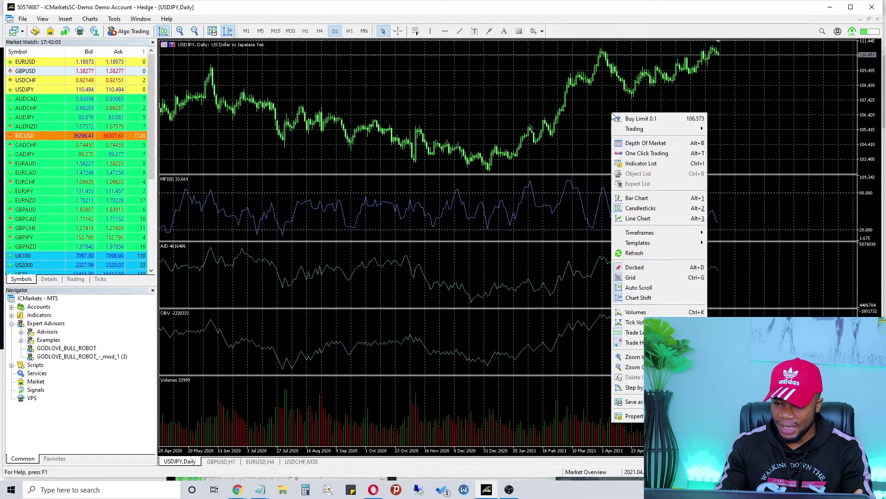
click(632, 415)
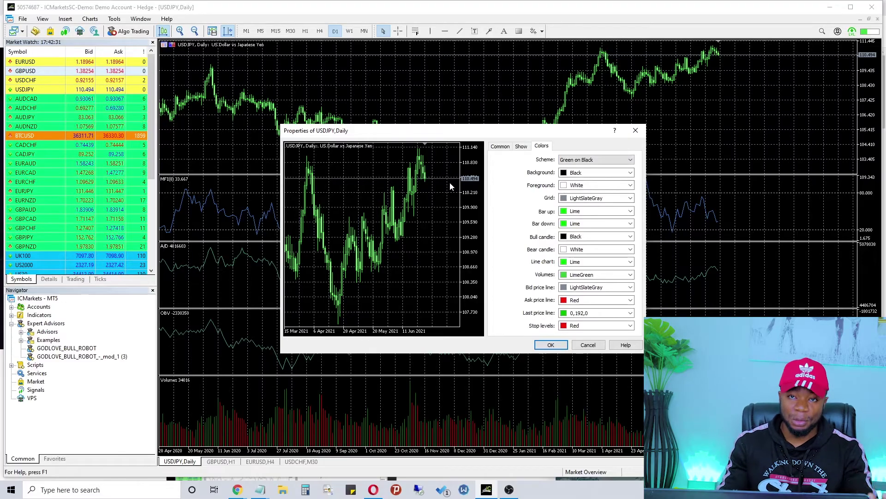
click(565, 173)
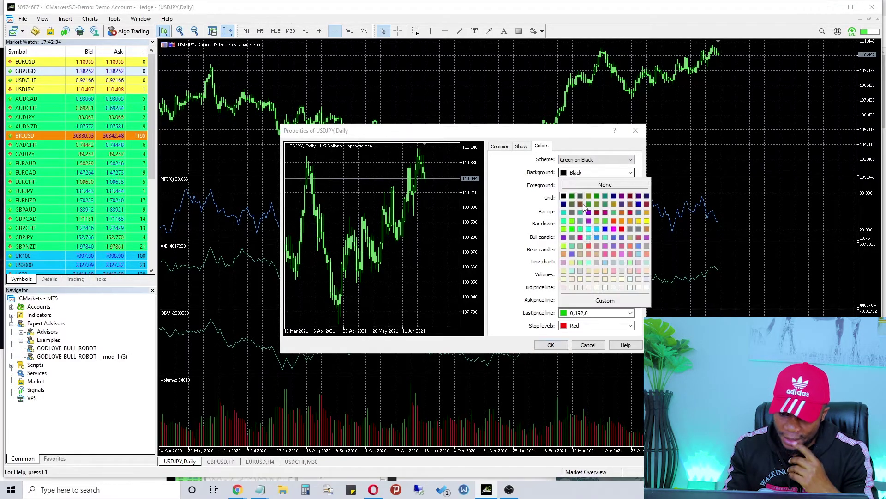
click(645, 289)
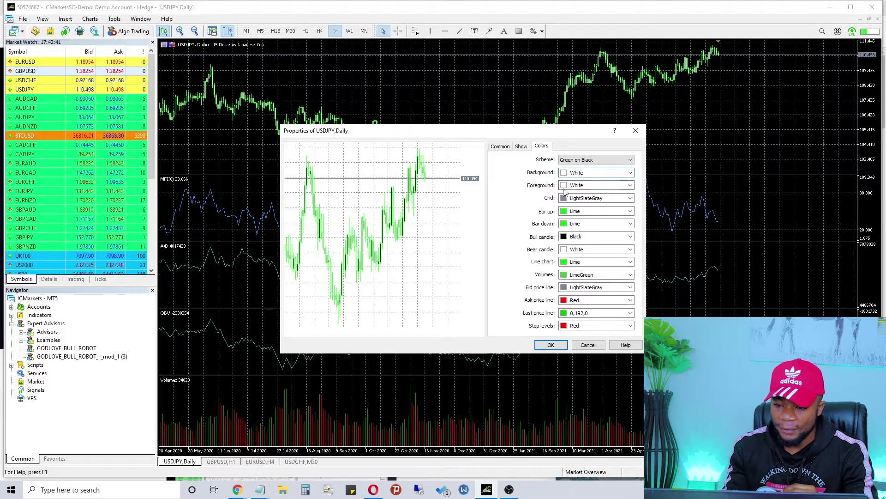
click(597, 185)
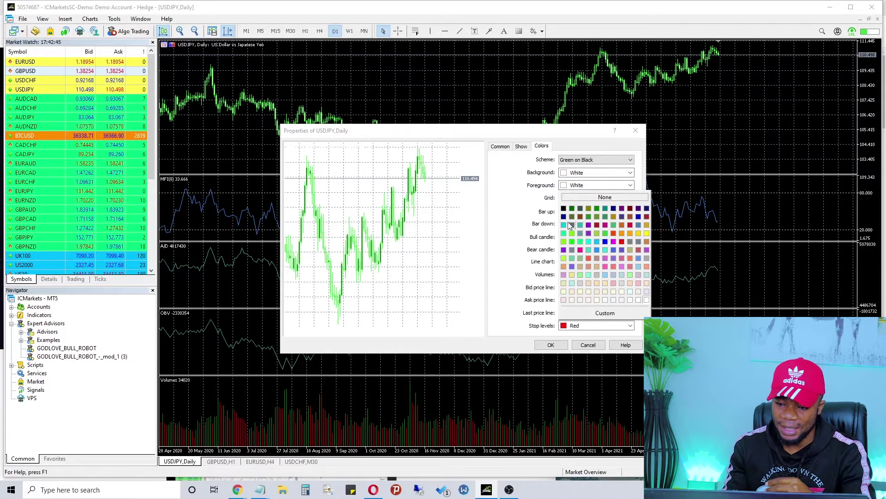
click(564, 208)
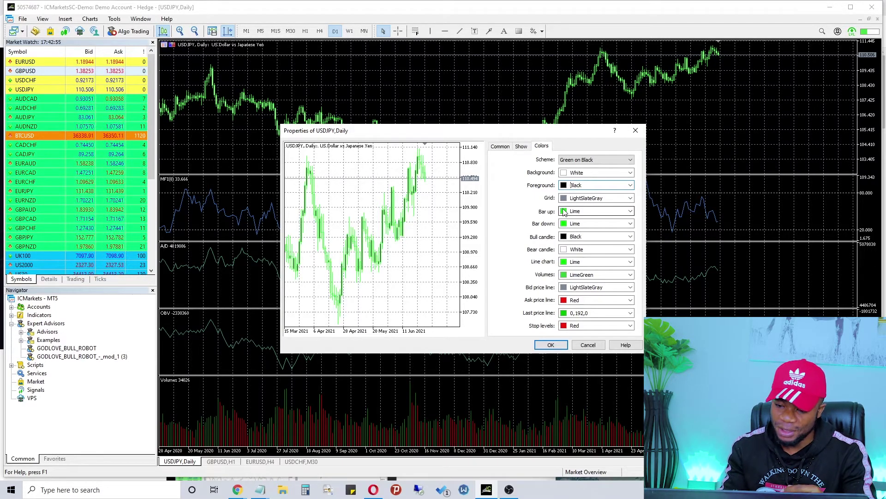
- Set the chart's Bar up colour to Blue and its Bar down colour to Red
click(565, 212)
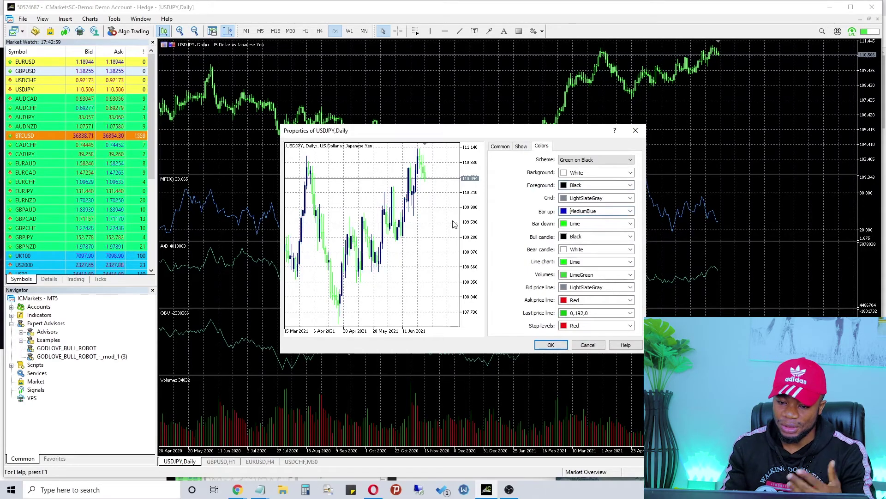
click(603, 225)
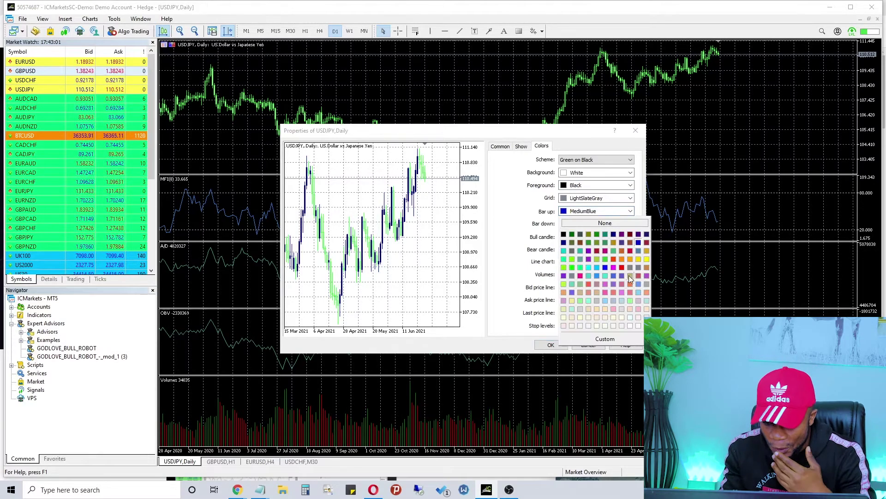
click(605, 269)
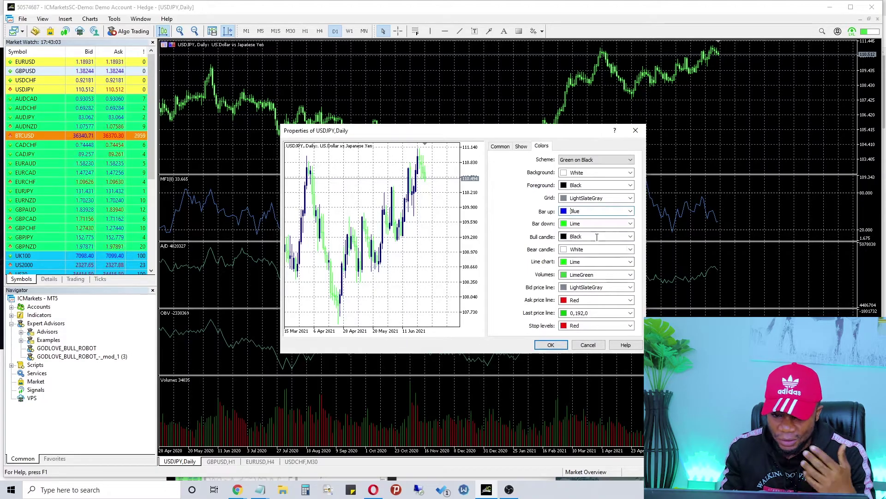
click(568, 225)
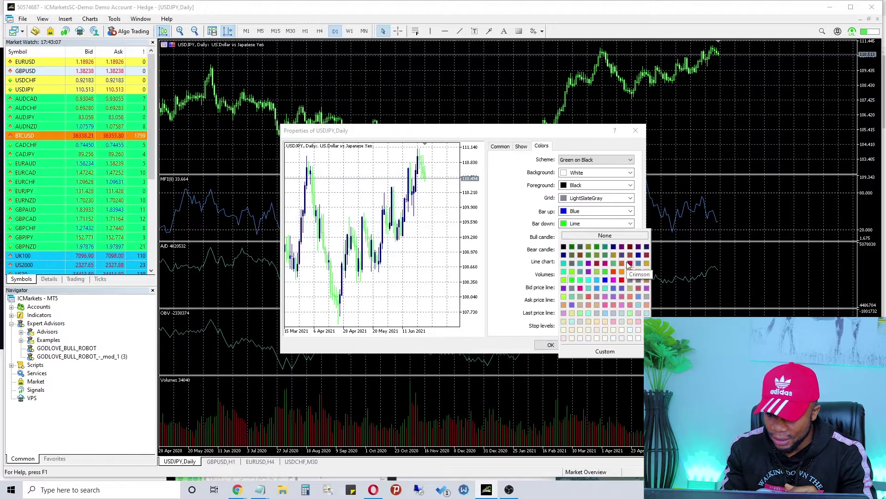
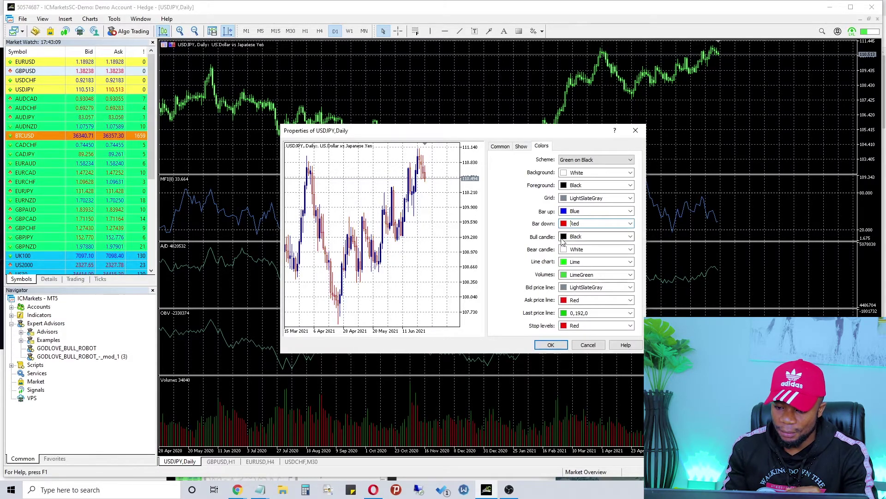
- Set the chart's Bull candle colour to MediumBlue and its Bear candle colour to Red
click(630, 237)
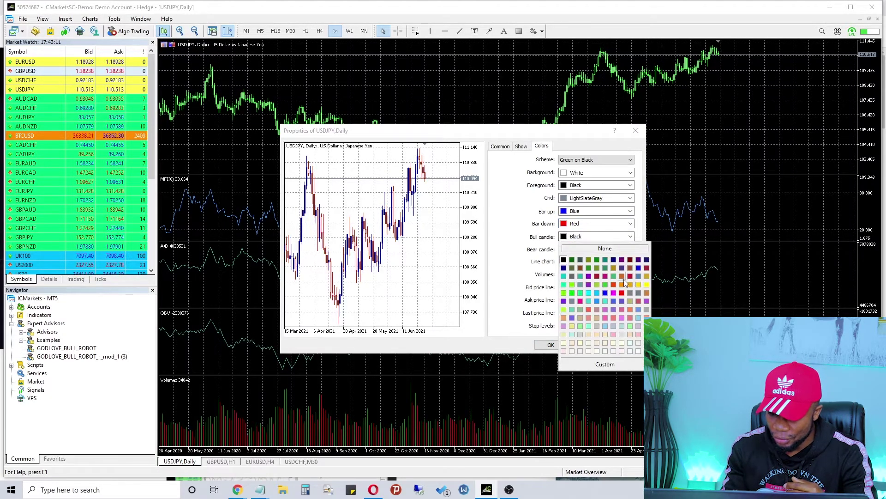
click(639, 267)
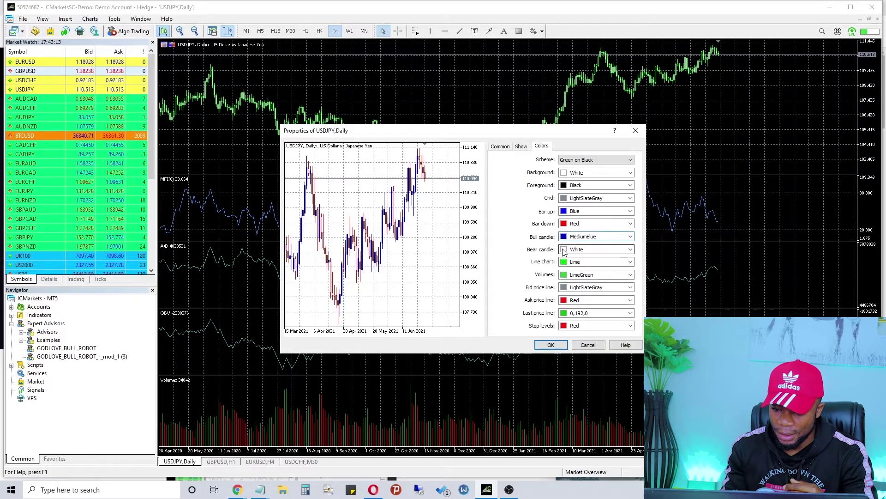
click(562, 251)
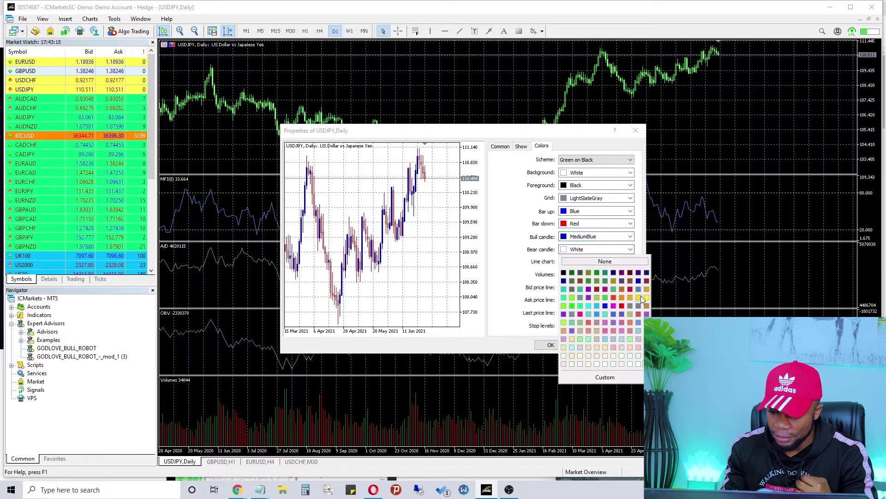
click(622, 306)
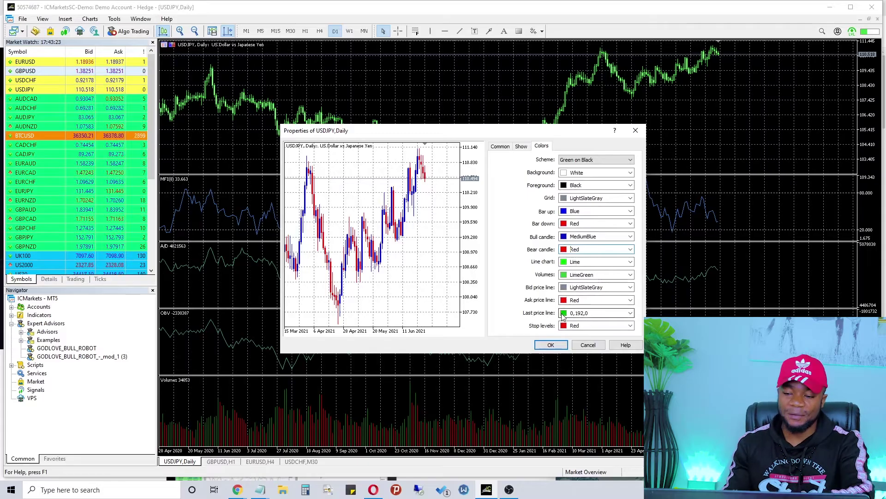
- Review the chart's display options and apply the new colour settings to the USDJPY daily chart
click(524, 148)
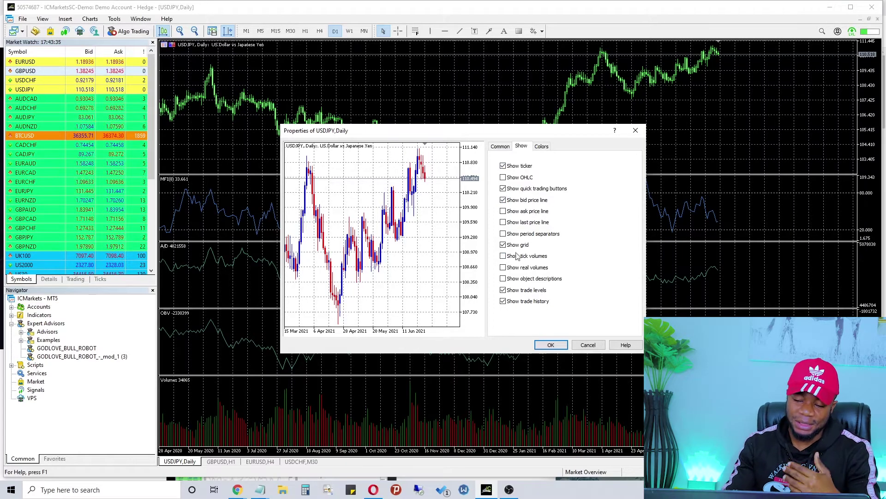
click(551, 345)
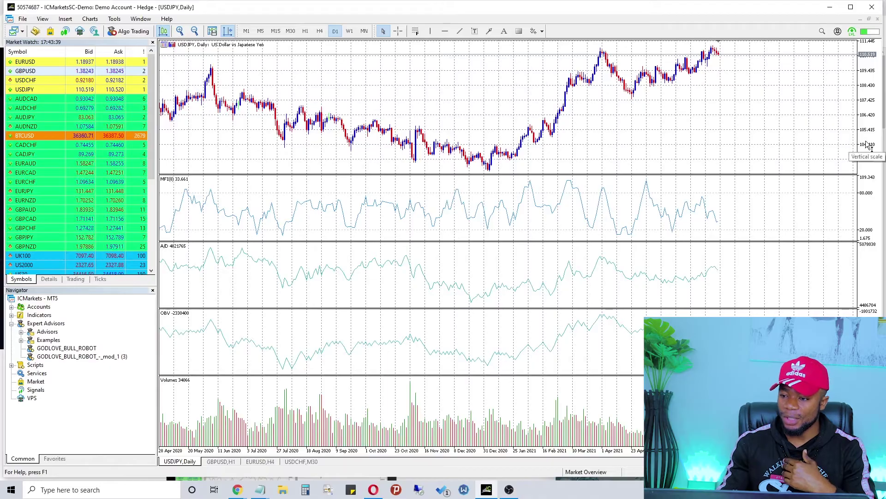
drag(871, 84, 871, 61)
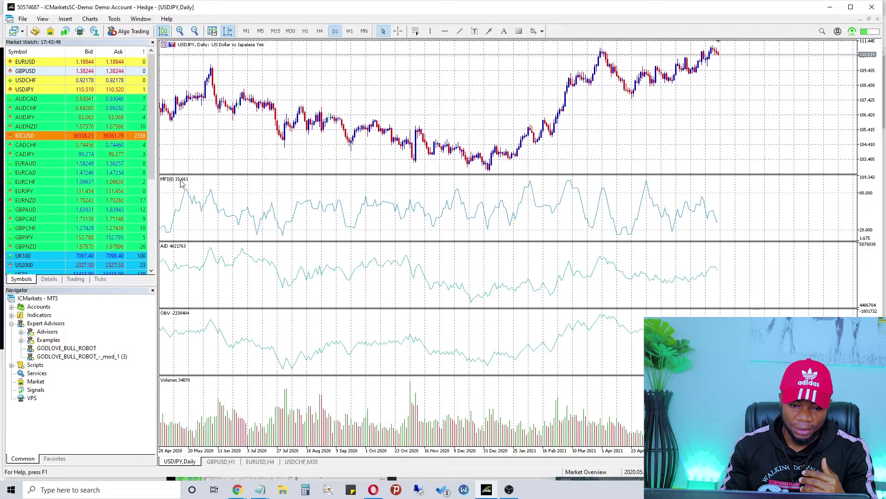
- Delete the Money Flow Index, Accumulation/Distribution, On Balance Volume and Volumes indicator windows from the USDJPY daily chart
double_click(221, 209)
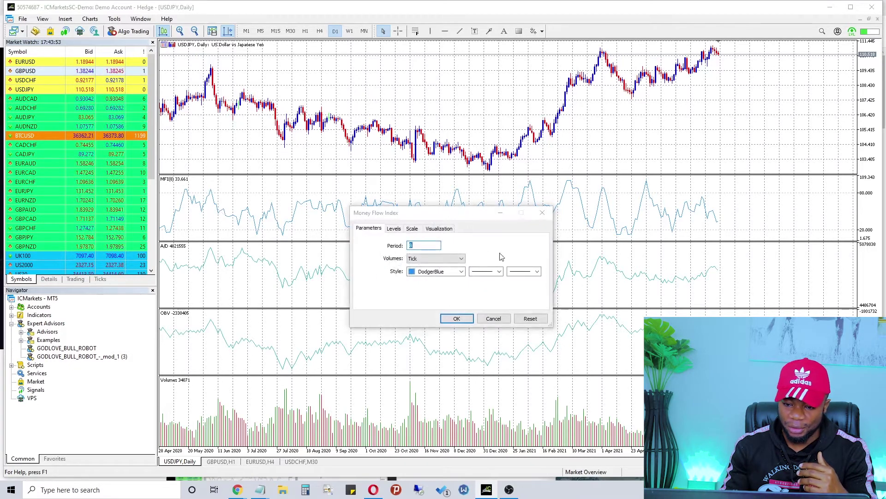
click(543, 212)
right_click(554, 216)
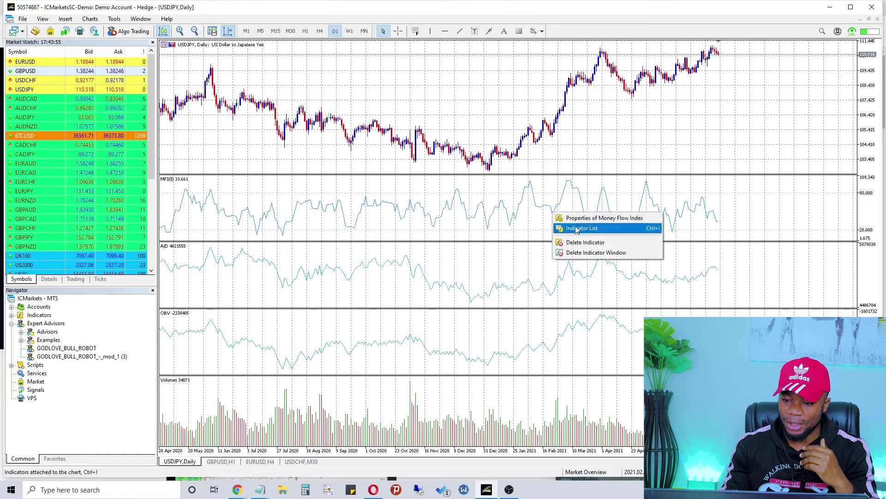
click(591, 253)
right_click(482, 268)
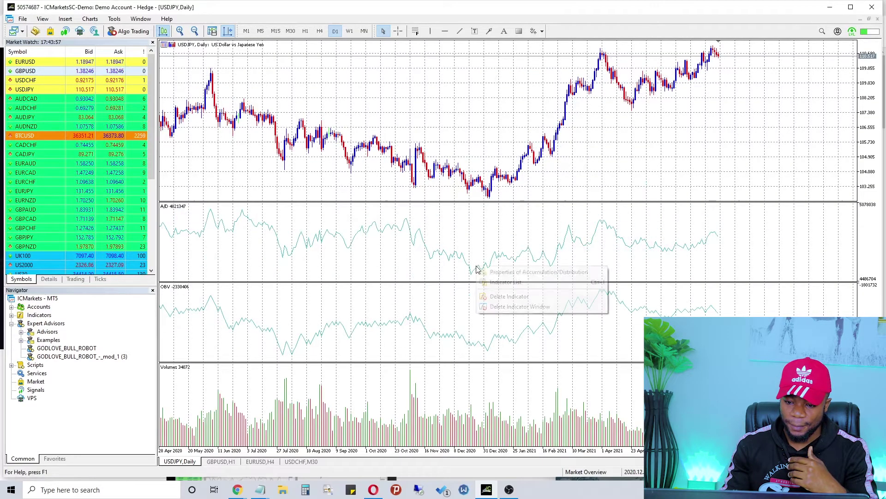
click(484, 305)
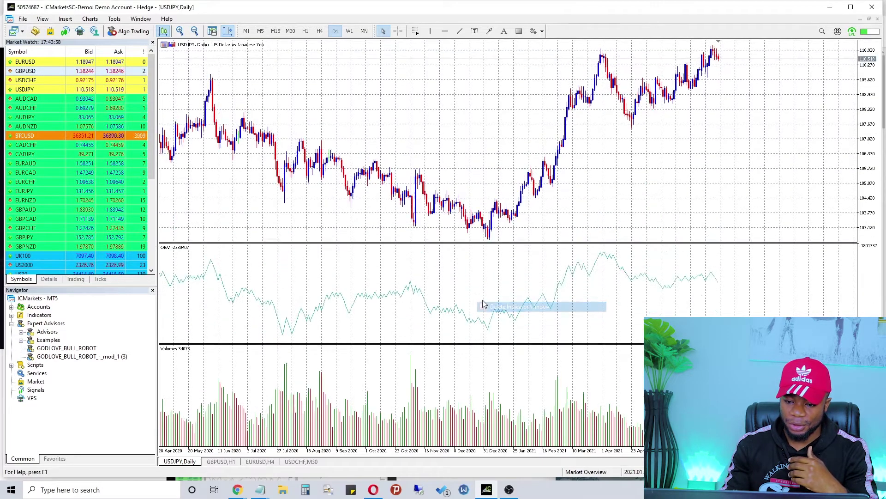
right_click(490, 327)
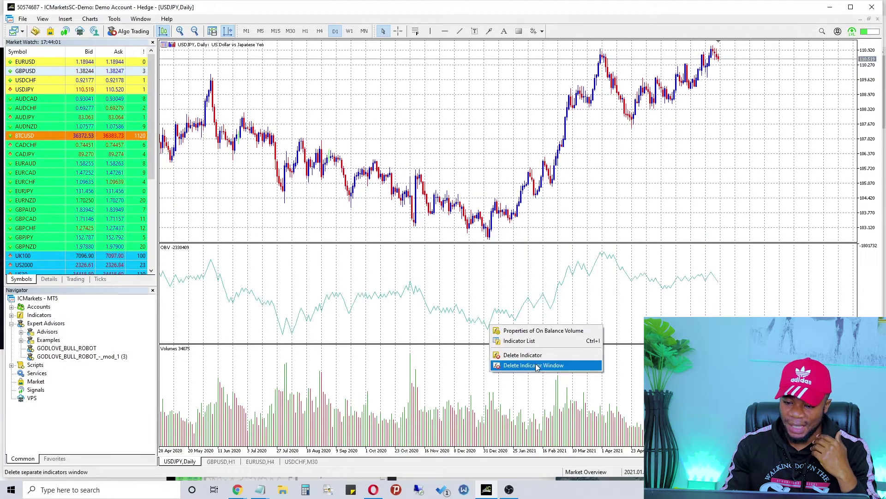
click(512, 366)
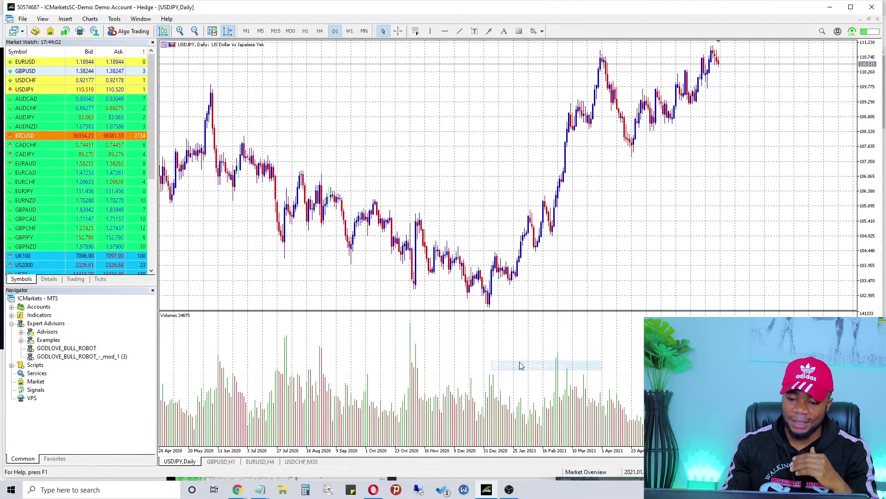
right_click(225, 424)
click(274, 463)
- Turn off the grid display in the USDJPY daily chart's properties and apply the change
drag(861, 138, 864, 207)
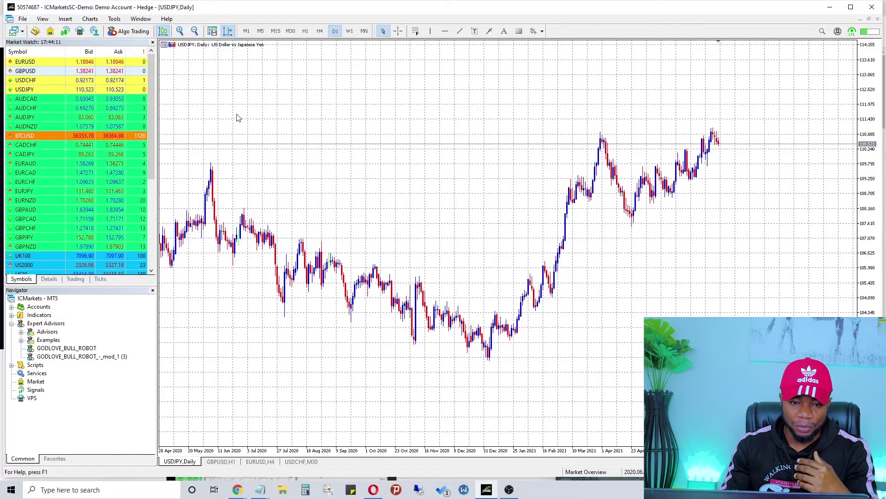
click(180, 31)
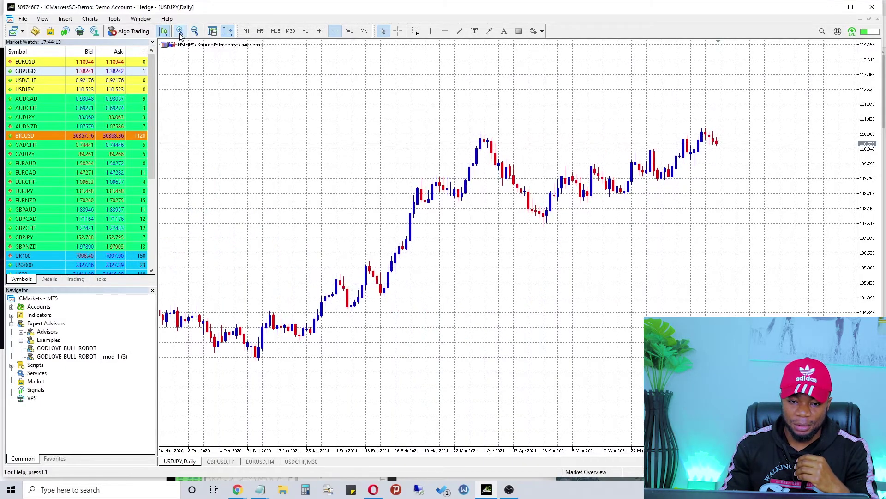
mouse_move(874, 197)
mouse_down()
mouse_move(863, 128)
mouse_move(870, 191)
mouse_up()
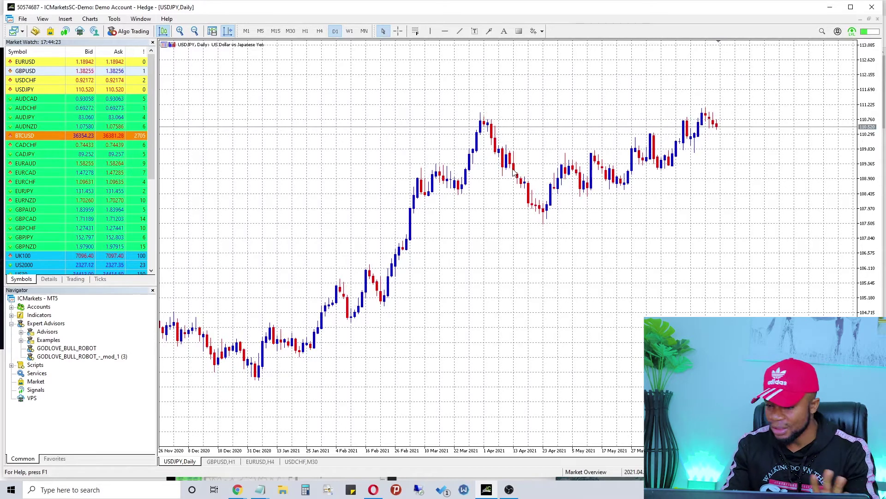
right_click(382, 92)
click(438, 396)
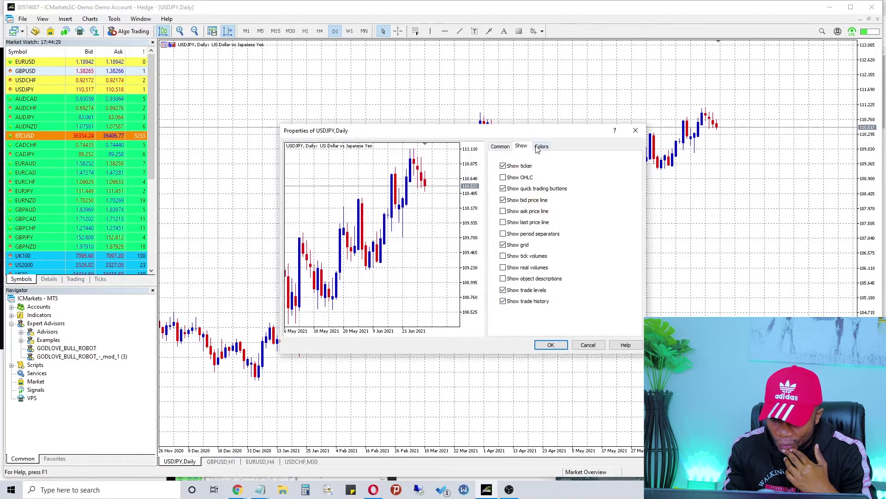
click(504, 247)
click(551, 346)
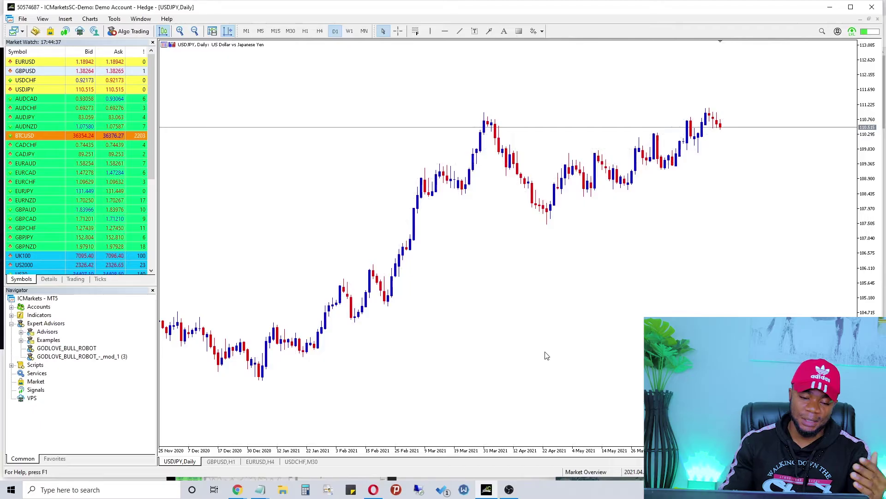
drag(863, 172, 867, 155)
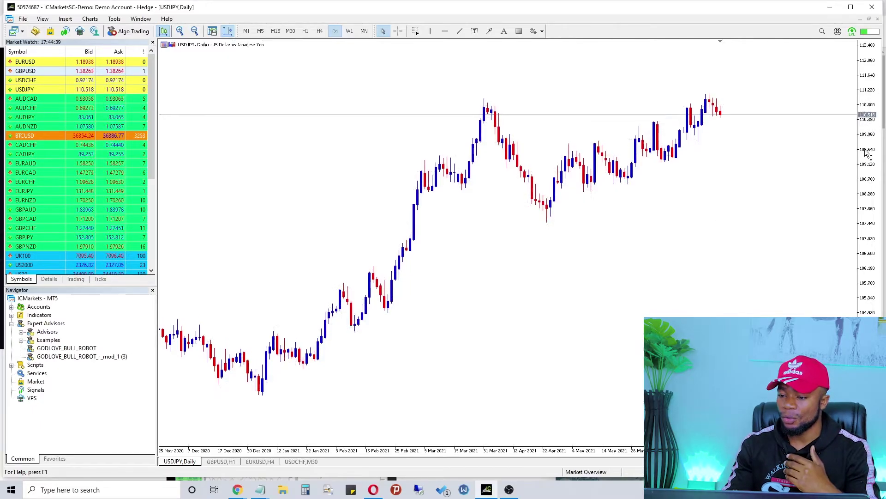
drag(376, 206, 401, 208)
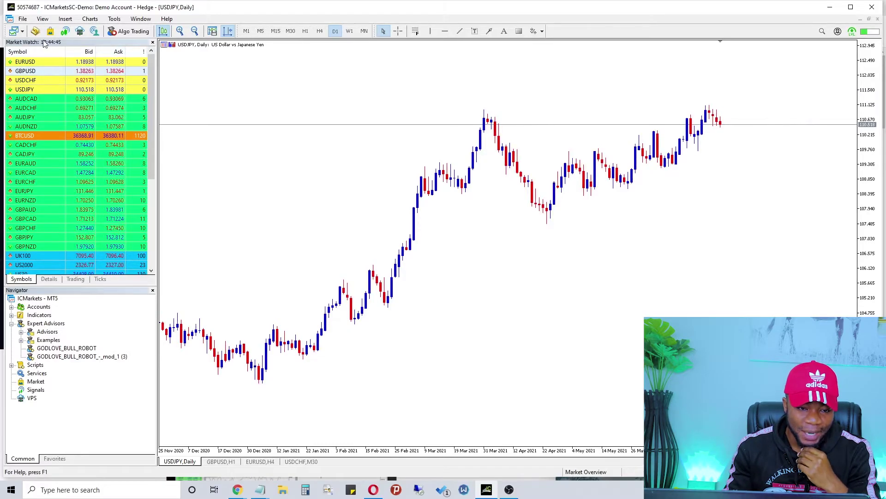
- Look through the full list of Market Watch symbols and widen the Market Watch area
scroll(76, 138, down, 5)
scroll(83, 185, up, 5)
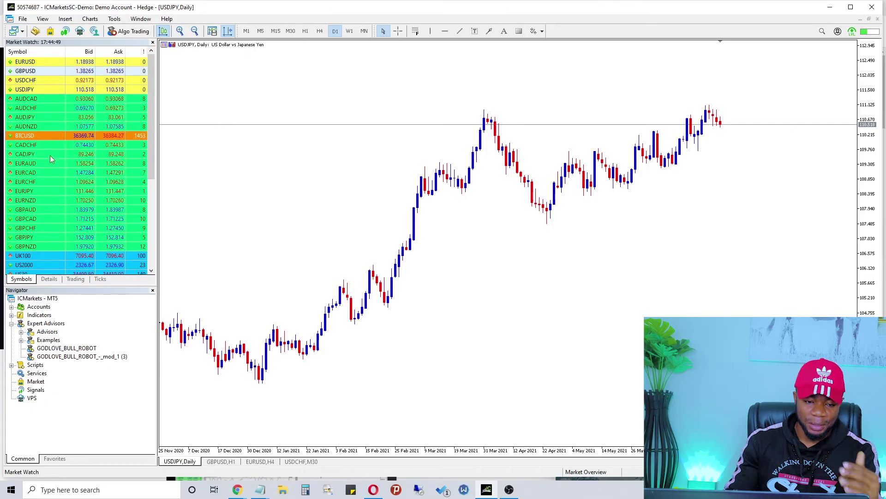
scroll(60, 185, down, 5)
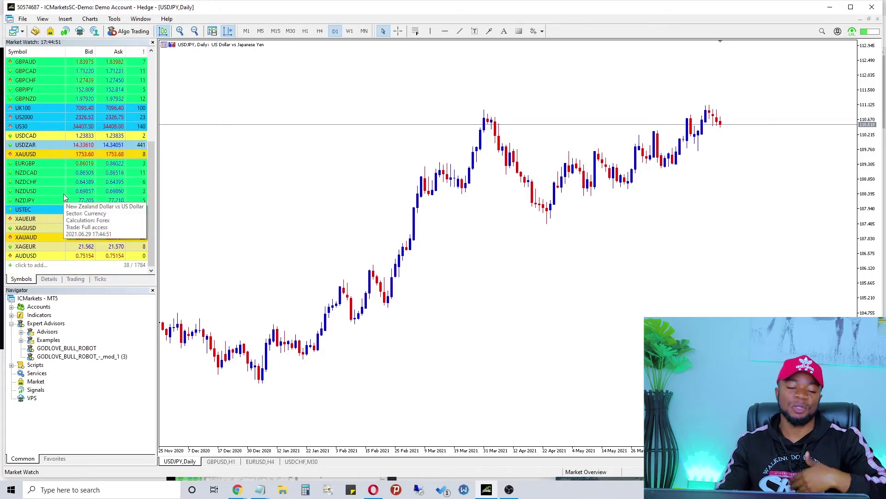
scroll(74, 175, up, 3)
scroll(77, 170, up, 3)
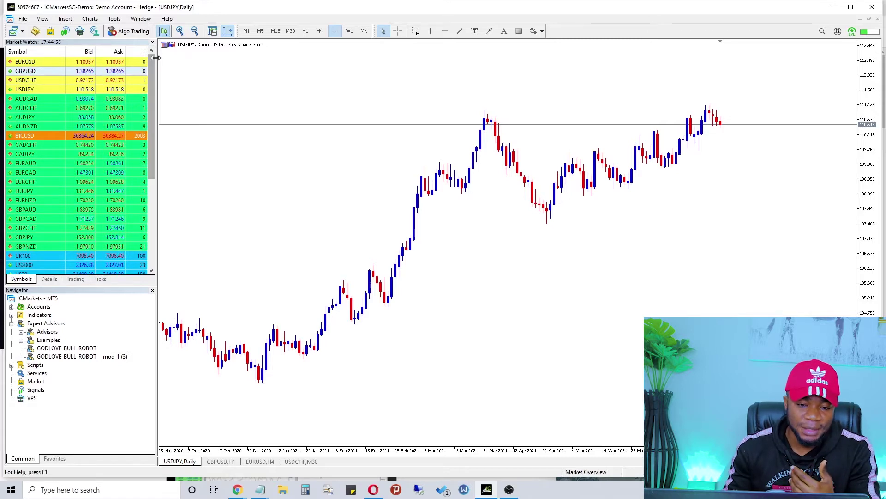
drag(158, 64, 205, 82)
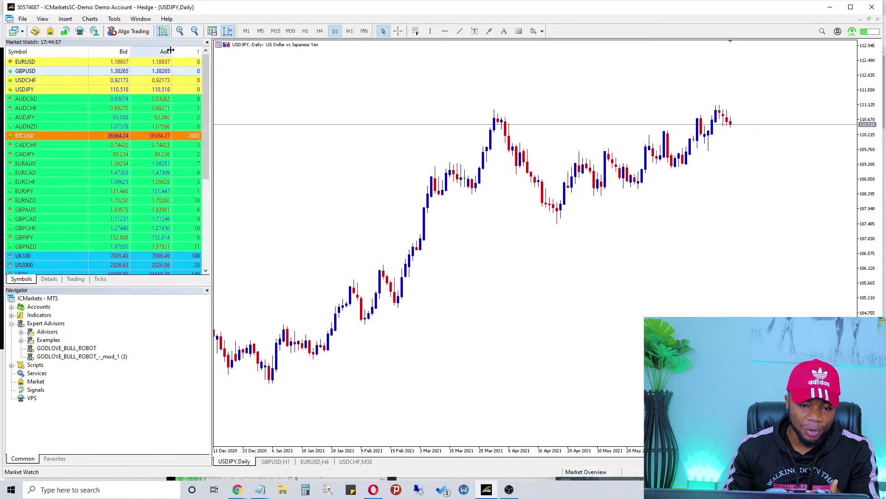
- Examine the Market Watch options for symbol sets, the symbol groups that can be added and the available columns
right_click(143, 53)
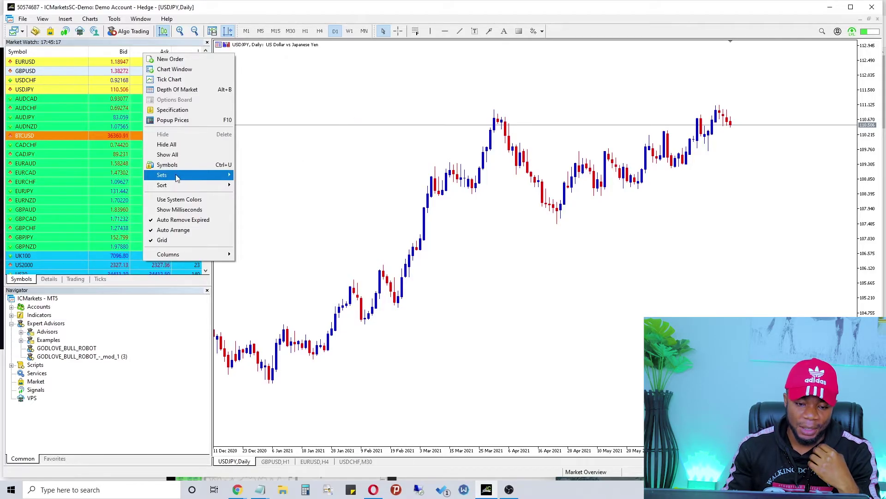
mouse_move(215, 172)
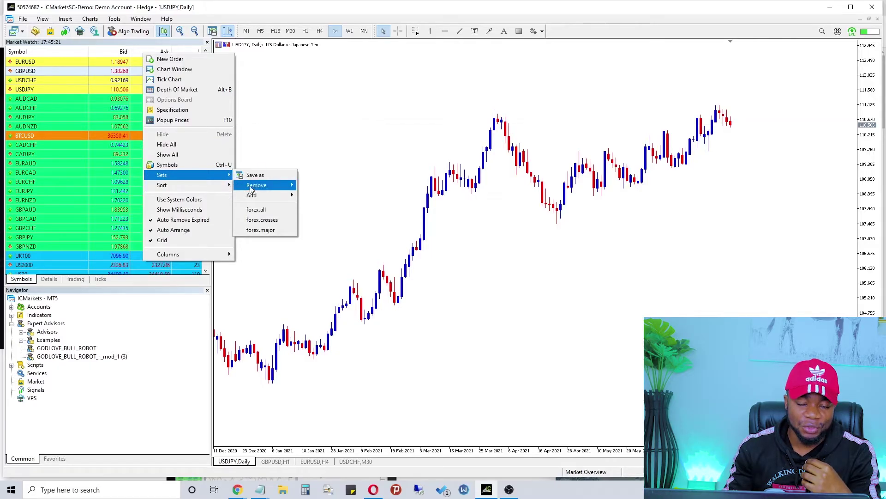
click(234, 80)
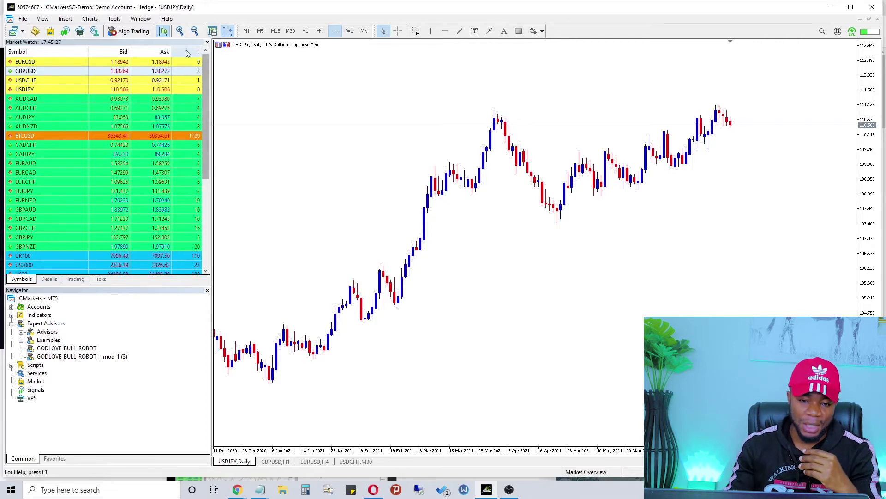
right_click(155, 54)
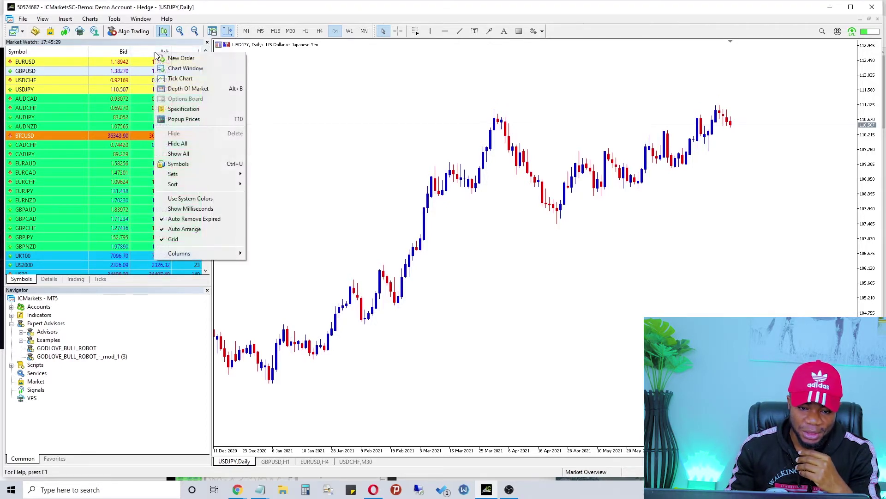
mouse_move(229, 177)
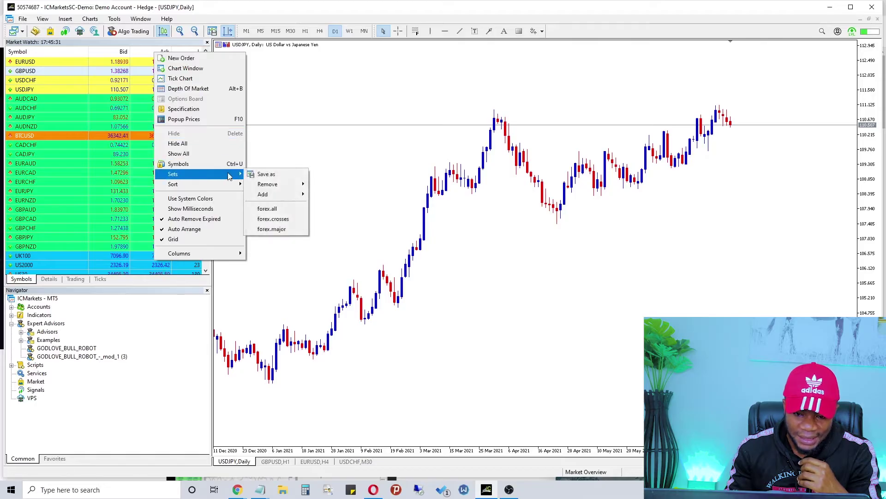
mouse_move(298, 186)
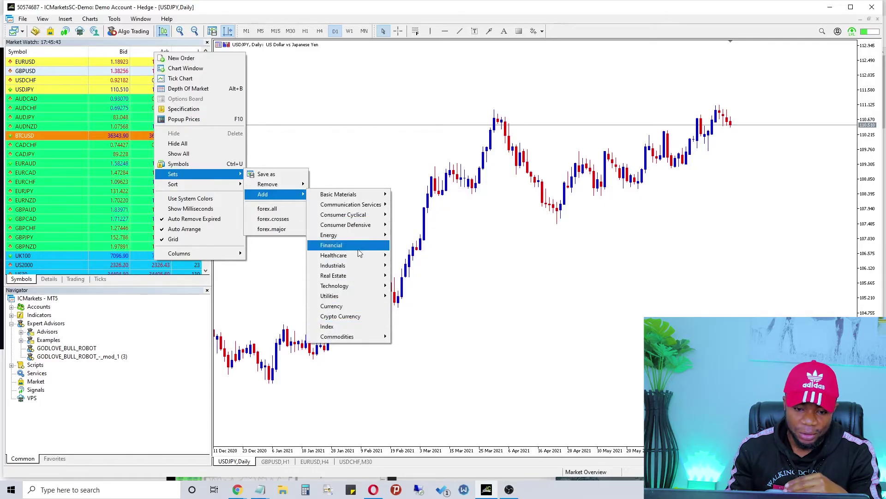
mouse_move(351, 215)
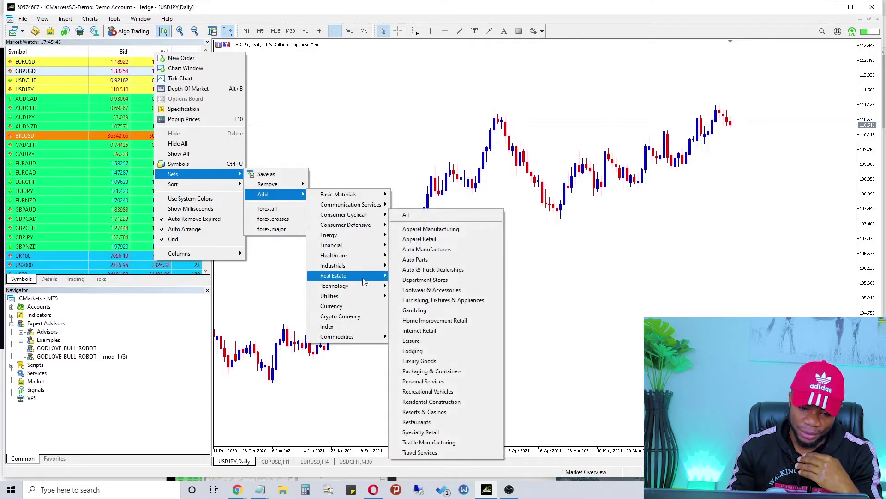
mouse_move(227, 255)
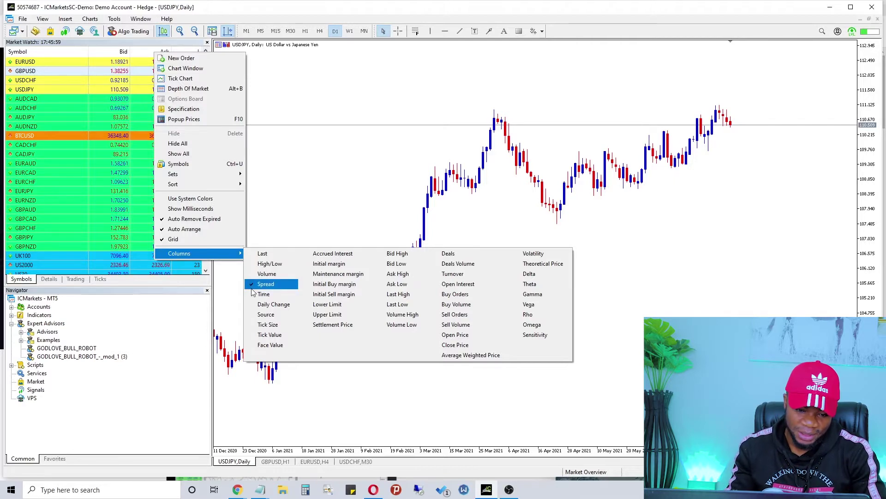
- Sort the Market Watch symbols by spread in ascending order and narrow the Market Watch area to enlarge the chart
click(96, 48)
click(96, 49)
click(194, 53)
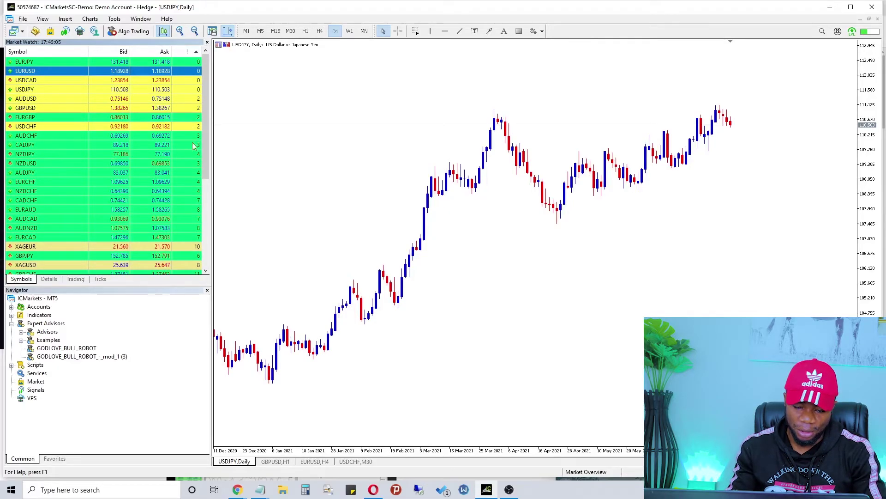
drag(433, 277, 599, 207)
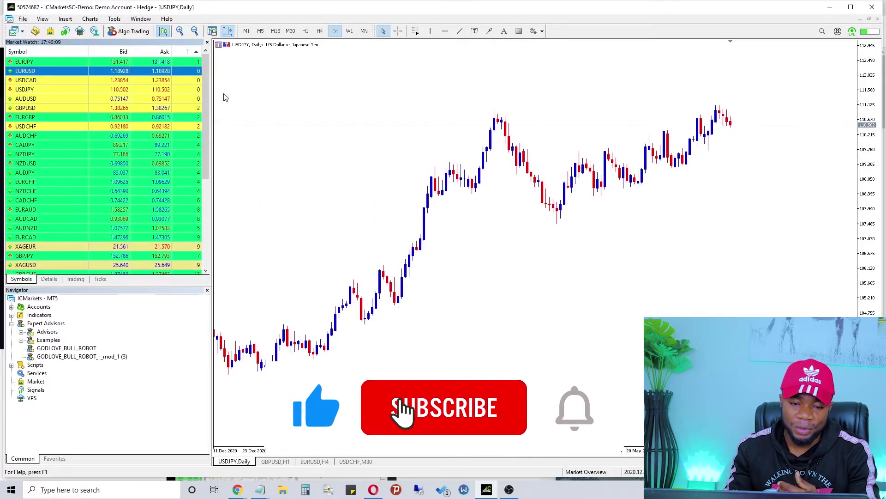
drag(211, 94, 115, 93)
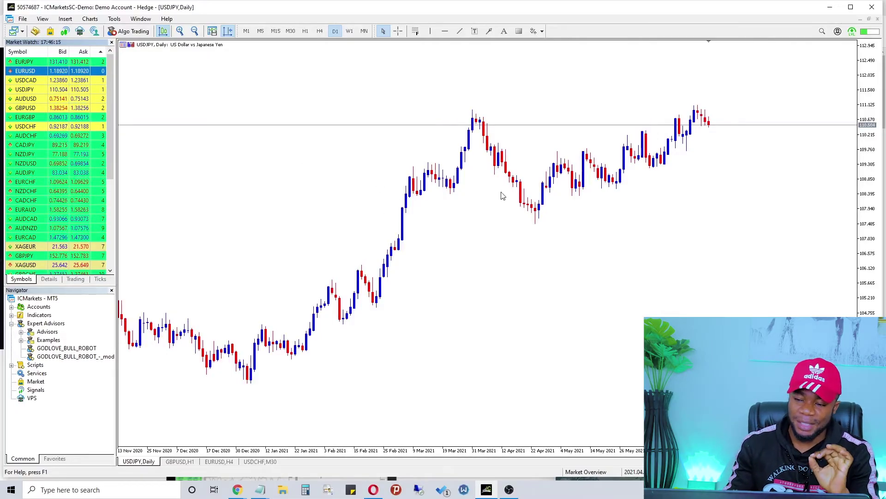
- Save the USDJPY daily chart's current settings as a chart template named TEMPLATE 2
right_click(489, 157)
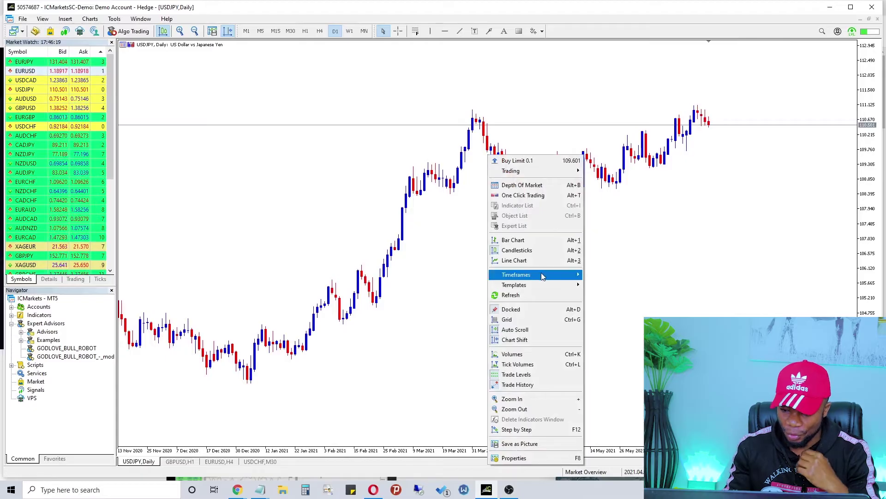
mouse_move(543, 276)
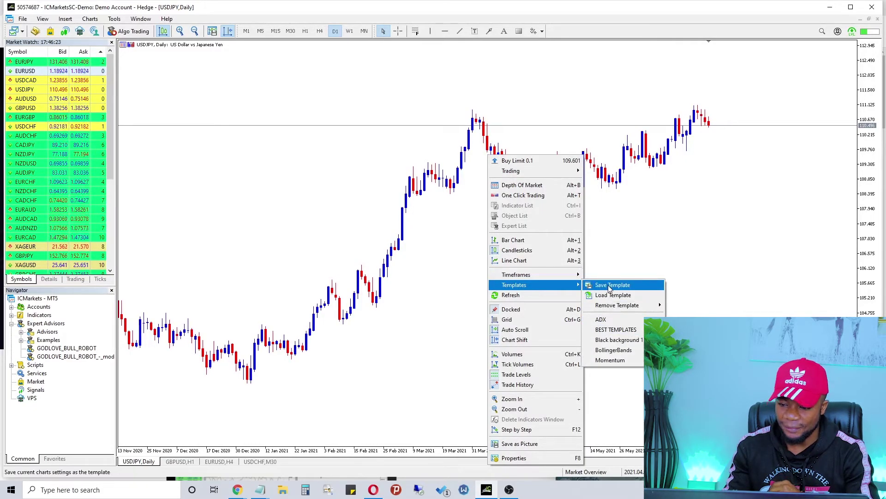
click(609, 286)
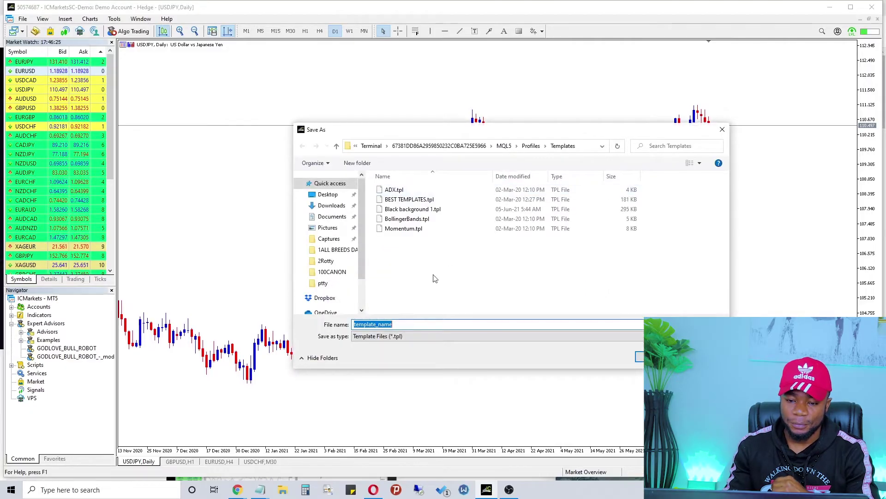
click(416, 324)
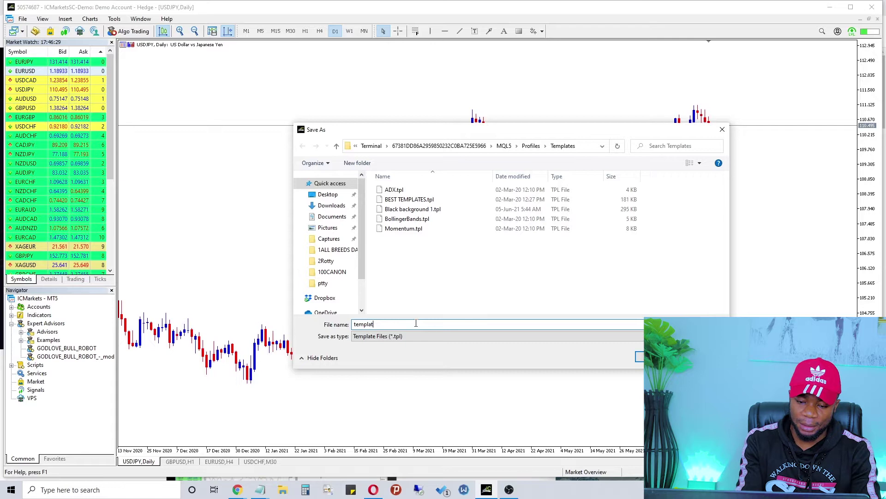
text(TE)
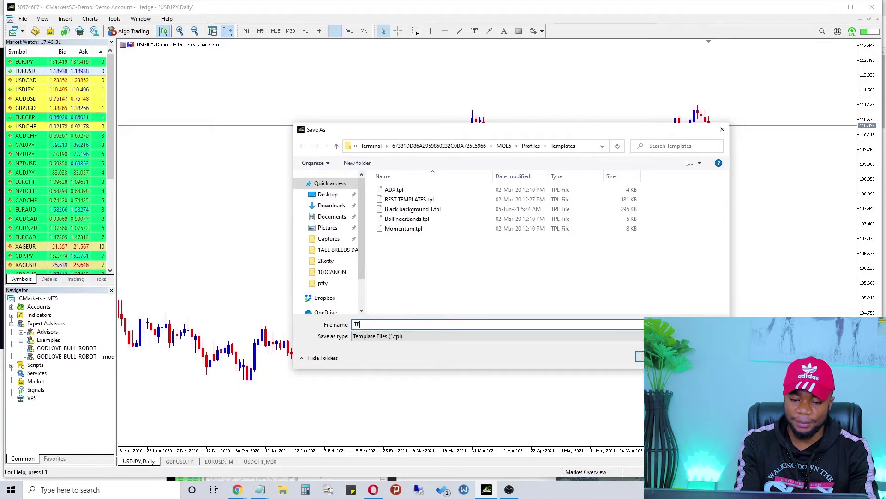
text(MPLAG)
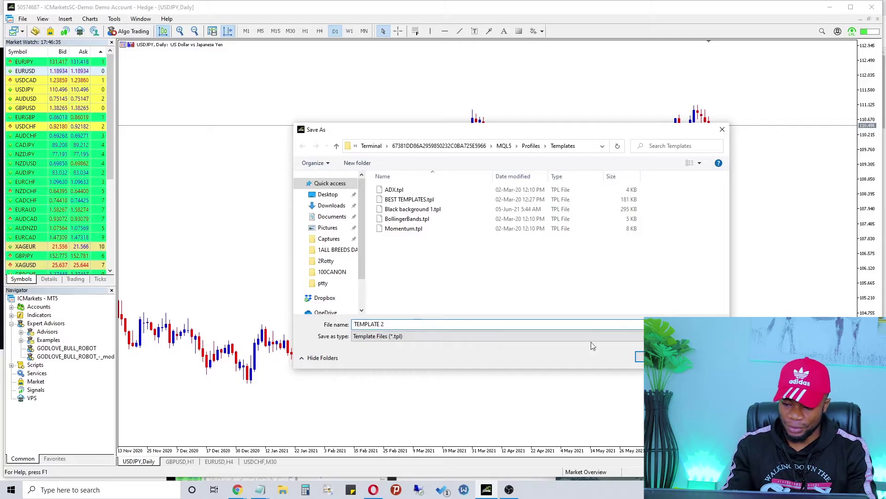
key(Return)
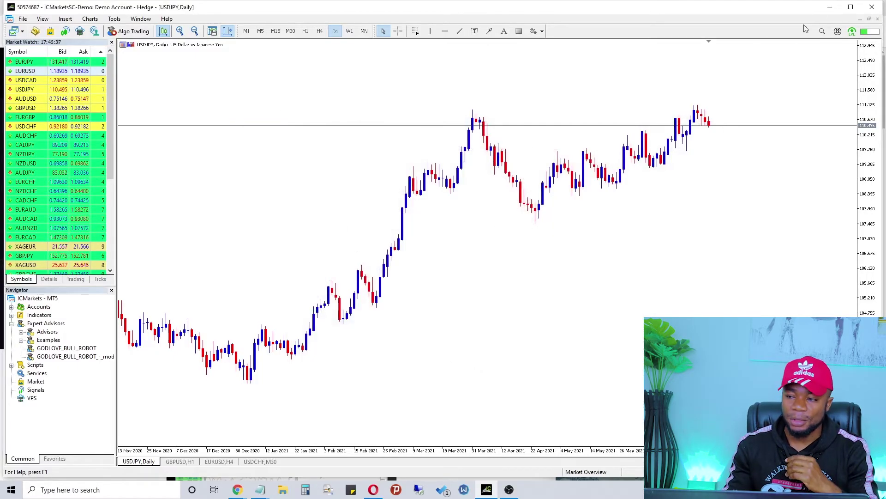
- Maximize the EURUSD H4 chart and apply the saved template TEMPLATE 2 to it
click(869, 19)
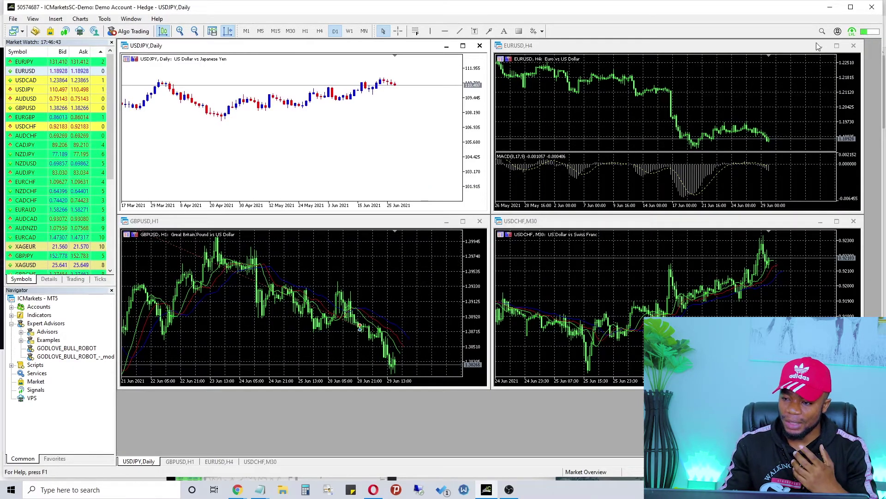
click(837, 46)
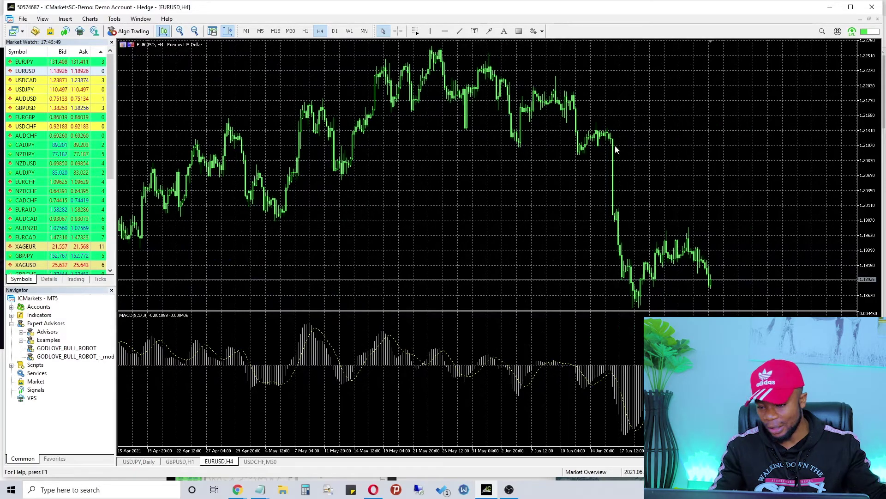
right_click(434, 138)
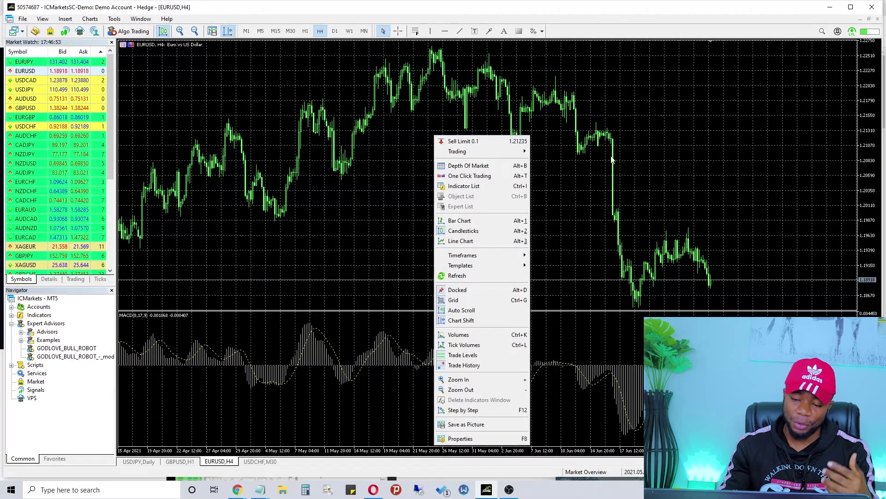
mouse_move(500, 269)
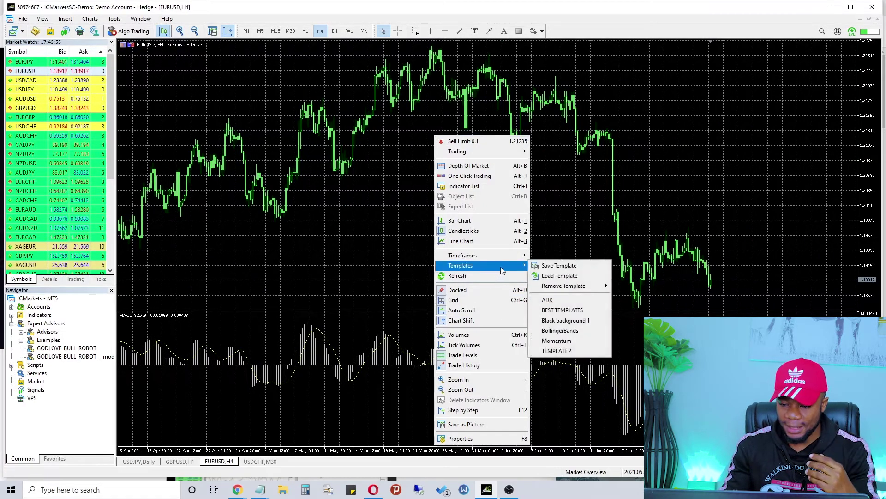
click(564, 352)
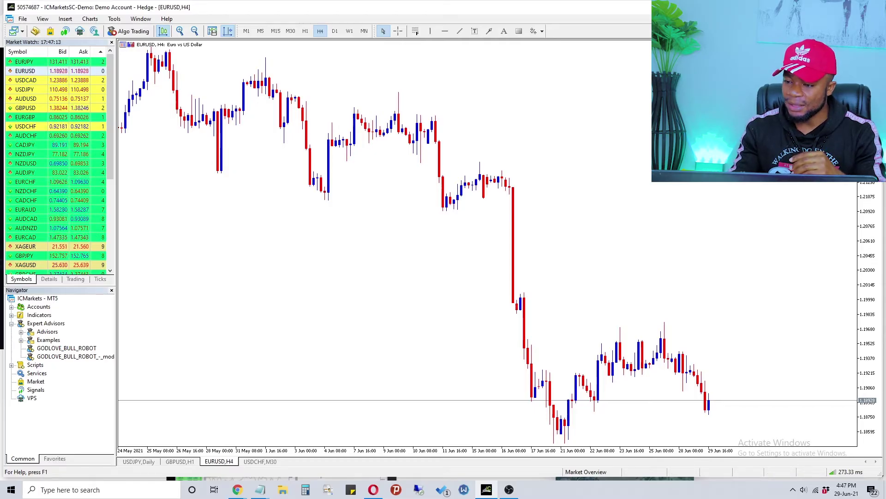
- Draw two descending trendlines on the EURUSD H4 chart, one along the highs and one along the lows from late May 2021
click(459, 31)
drag(146, 88, 594, 195)
click(463, 32)
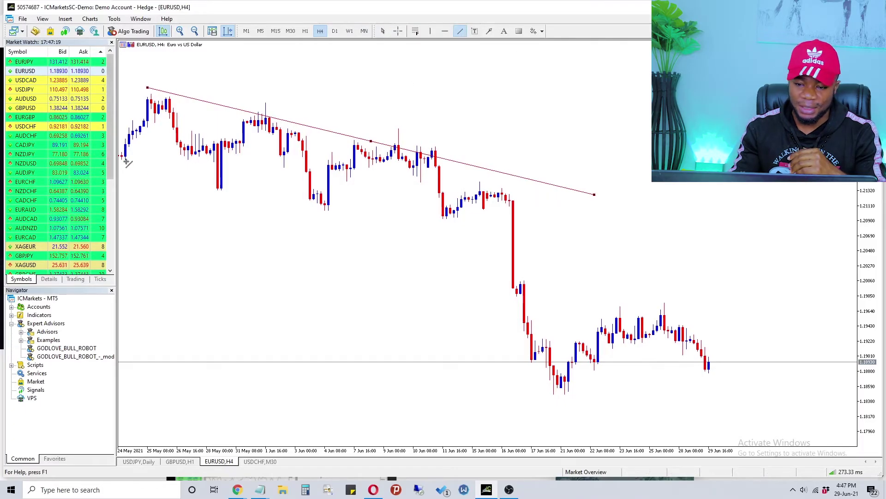
drag(124, 162, 580, 280)
- Place two horizontal lines around the recent price range, at about 1.1978 and 1.1876
click(445, 30)
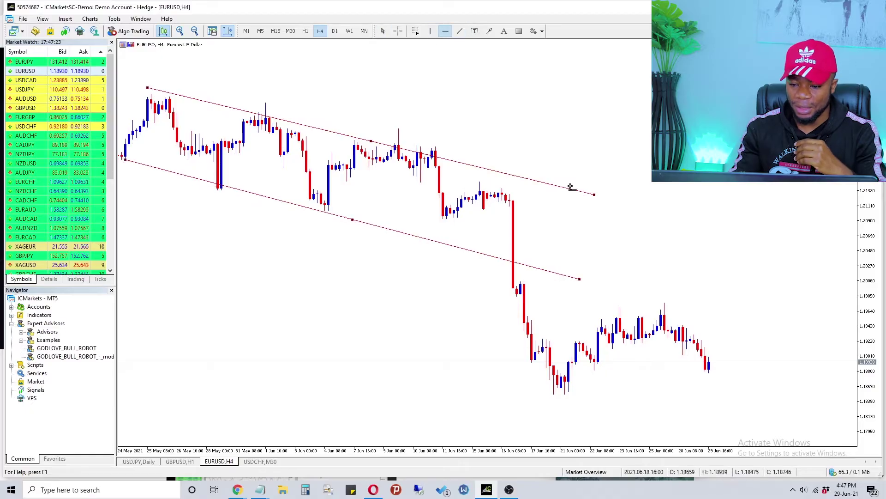
drag(481, 323, 742, 301)
click(445, 31)
drag(497, 390, 732, 374)
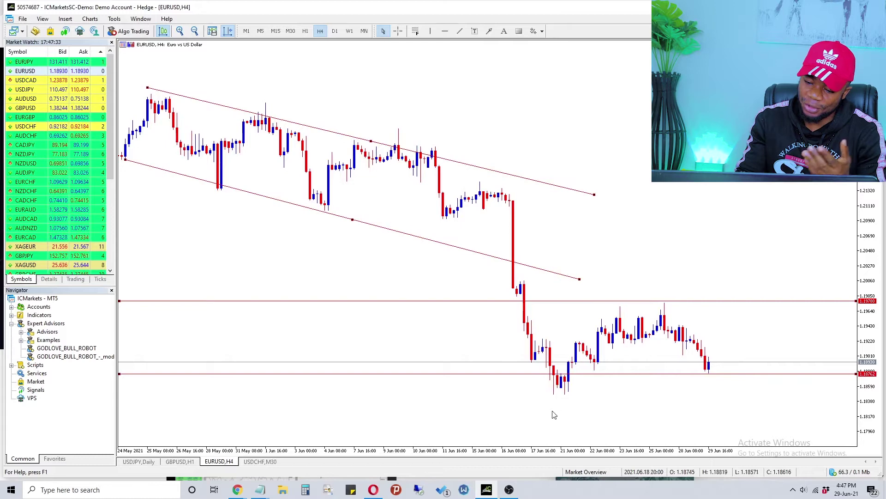
scroll(780, 250, up, 5)
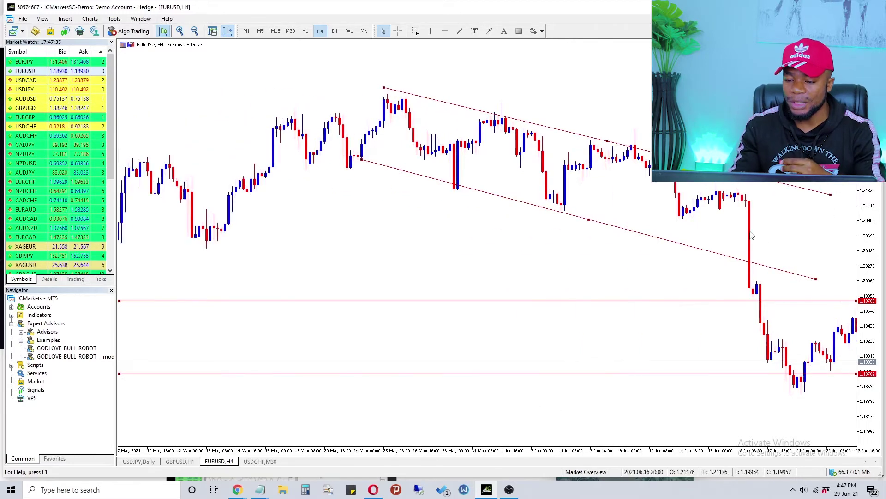
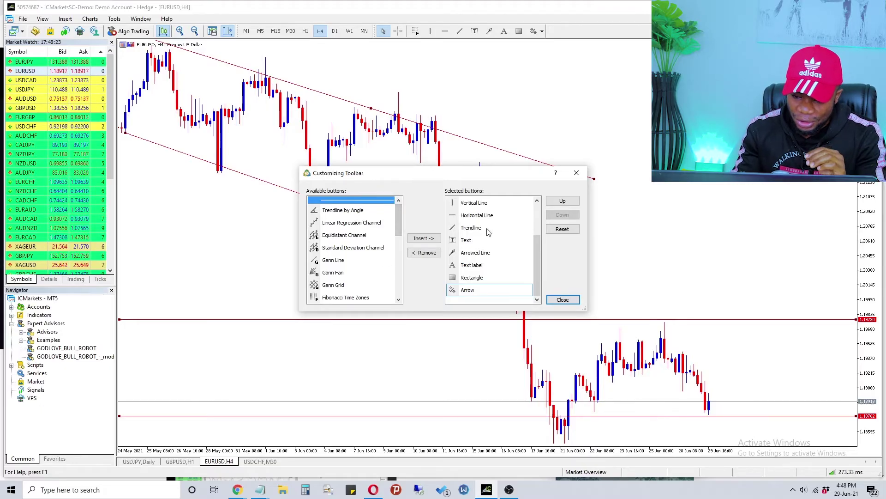
- Review the selected line studies tools and add Trendline by Angle to the toolbar
scroll(513, 241, up, 2)
scroll(510, 247, down, 2)
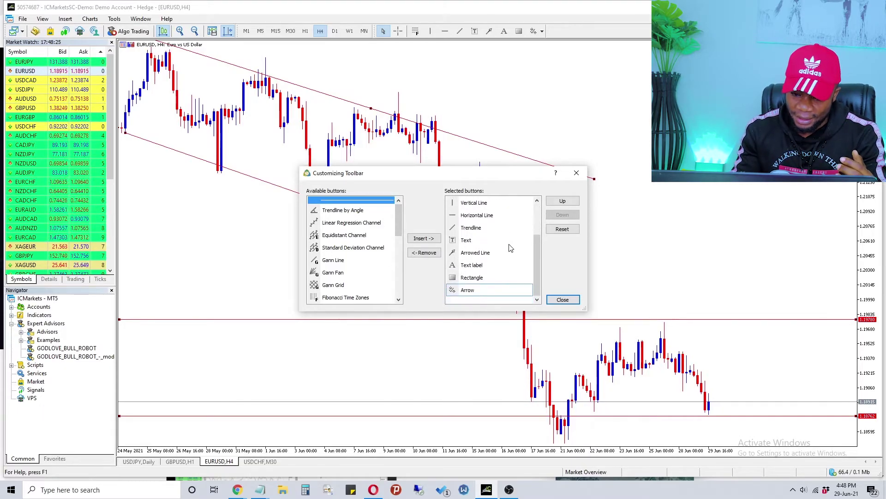
scroll(510, 236, up, 3)
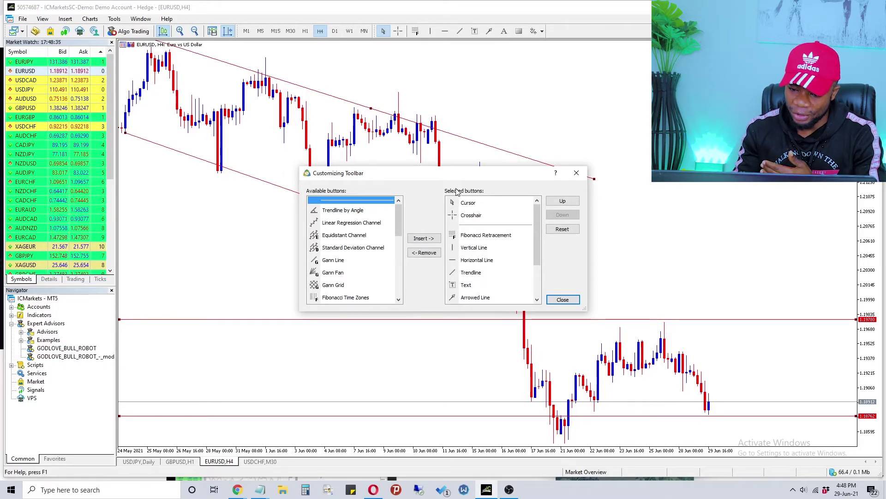
click(344, 211)
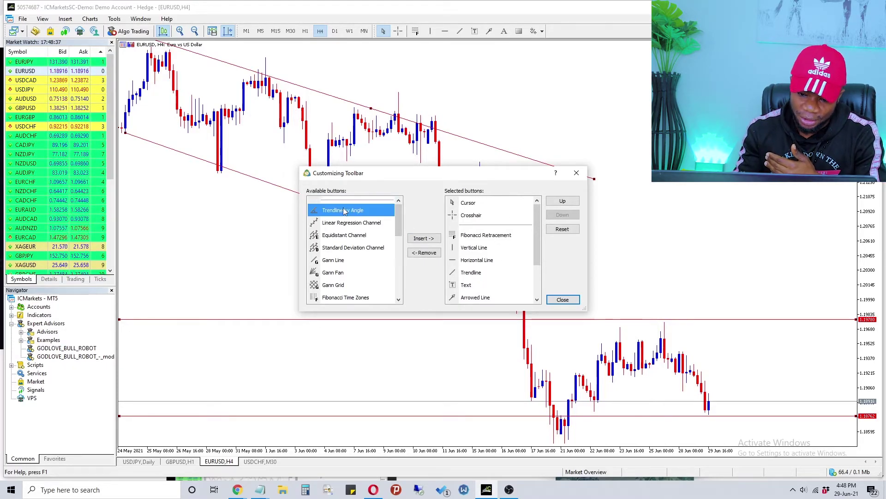
click(424, 238)
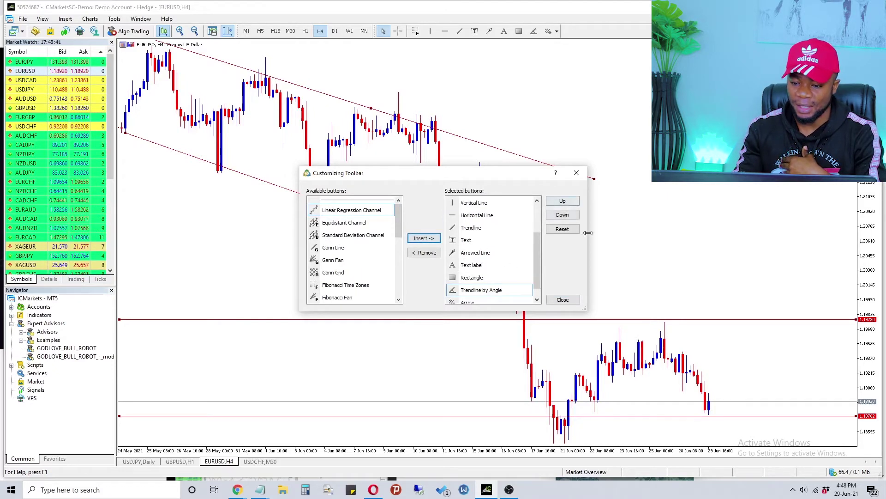
click(563, 299)
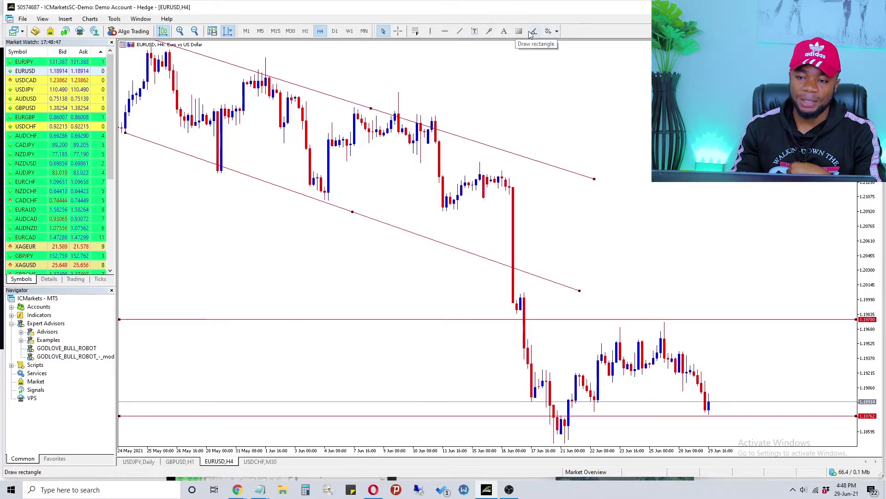
click(557, 31)
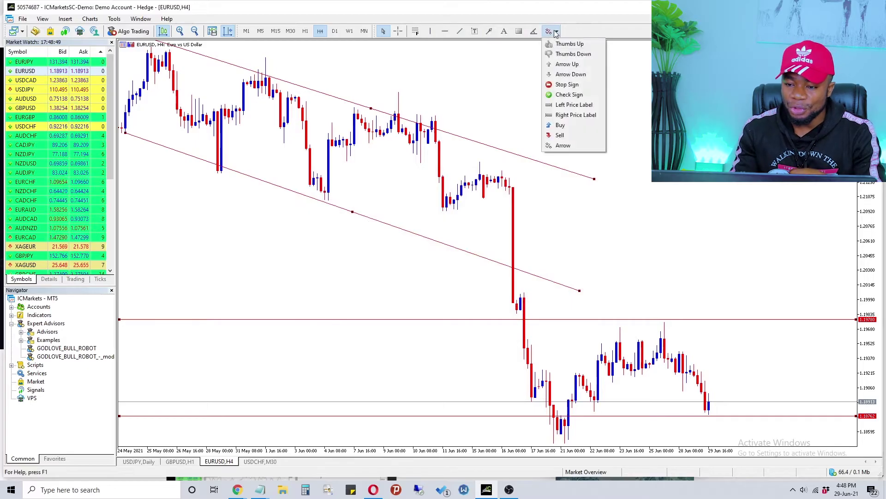
click(508, 63)
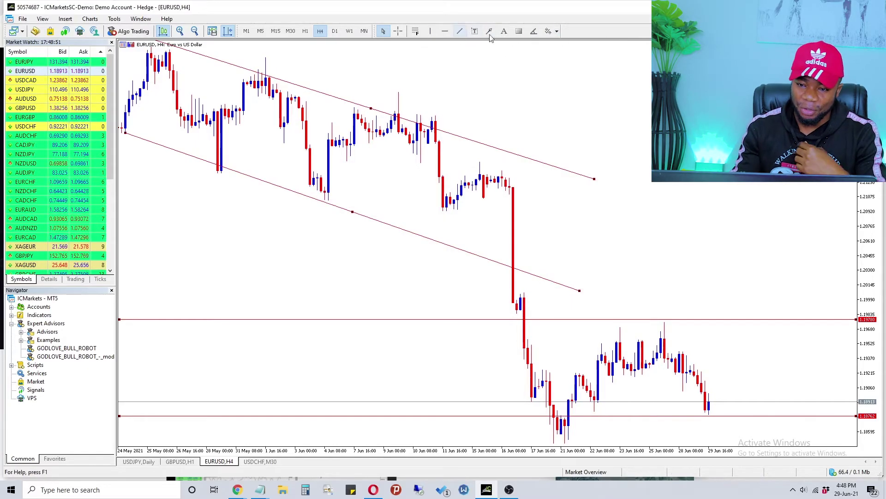
- Customize the line studies toolbar again and add the Fibonacci Time Zones tool to it
right_click(451, 35)
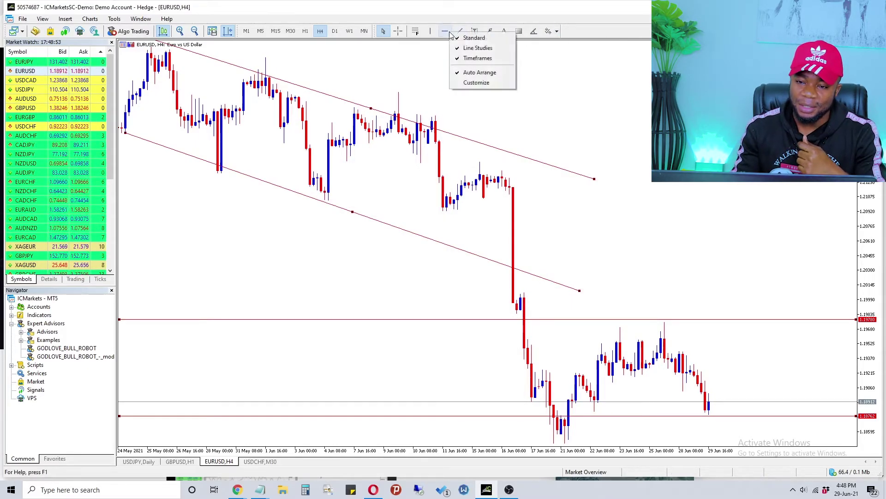
click(477, 82)
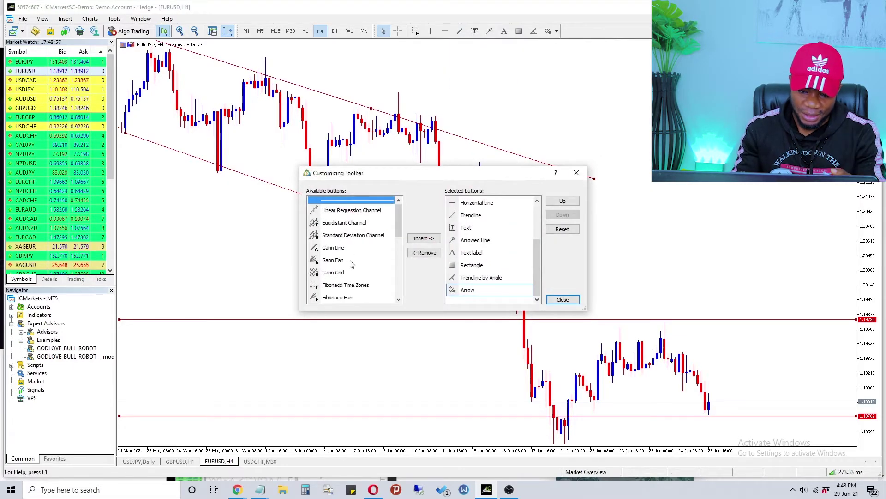
scroll(361, 261, down, 3)
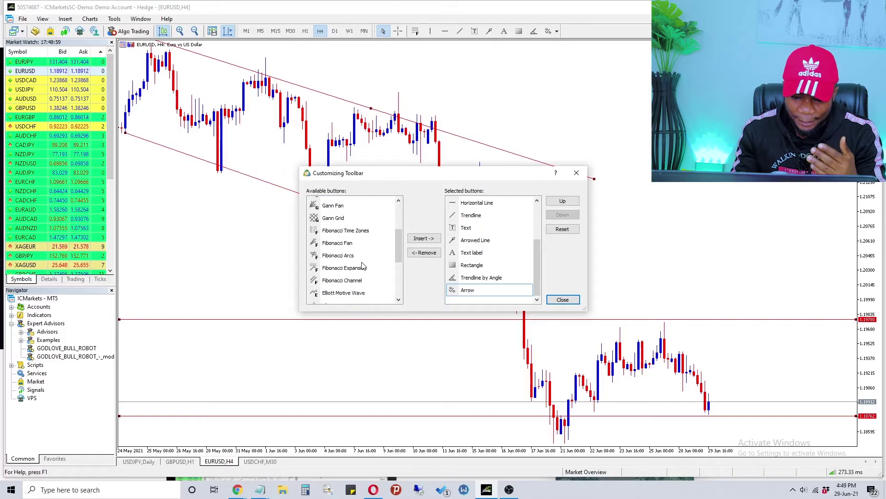
scroll(368, 249, up, 2)
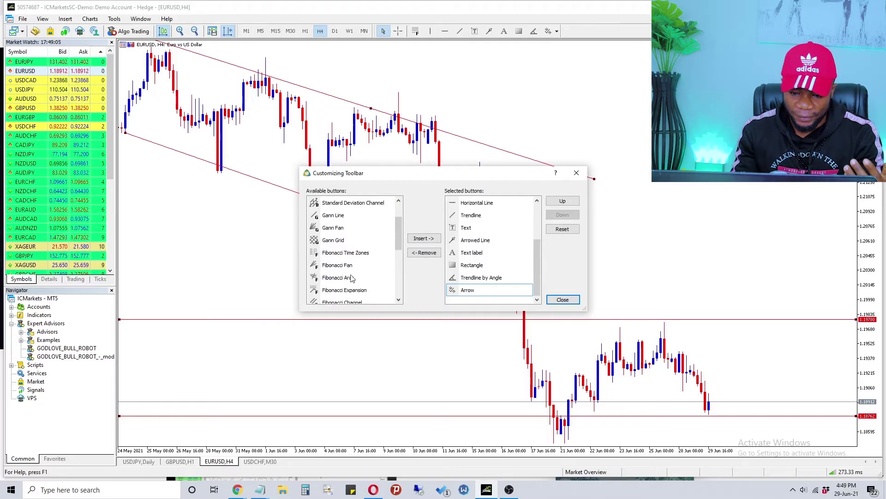
click(314, 255)
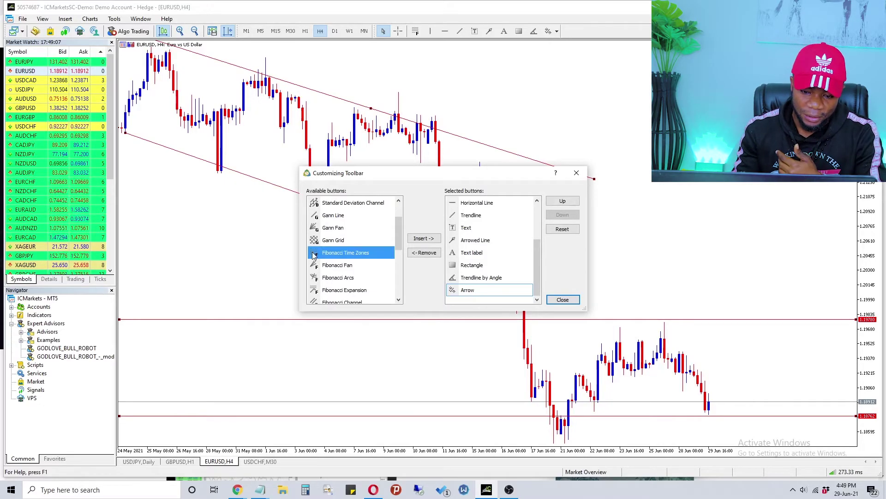
click(422, 239)
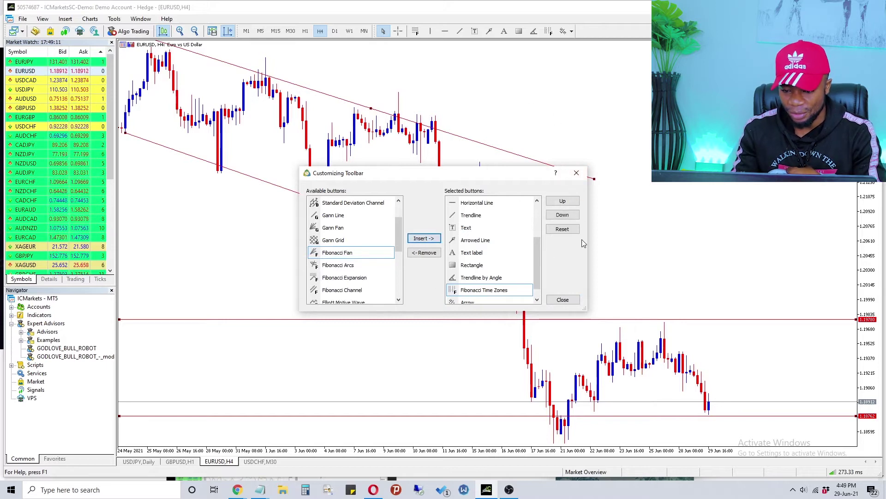
- Move Fibonacci Time Zones up in the selected tools so it sits directly after Trendline
scroll(531, 256, down, 1)
drag(496, 278, 495, 217)
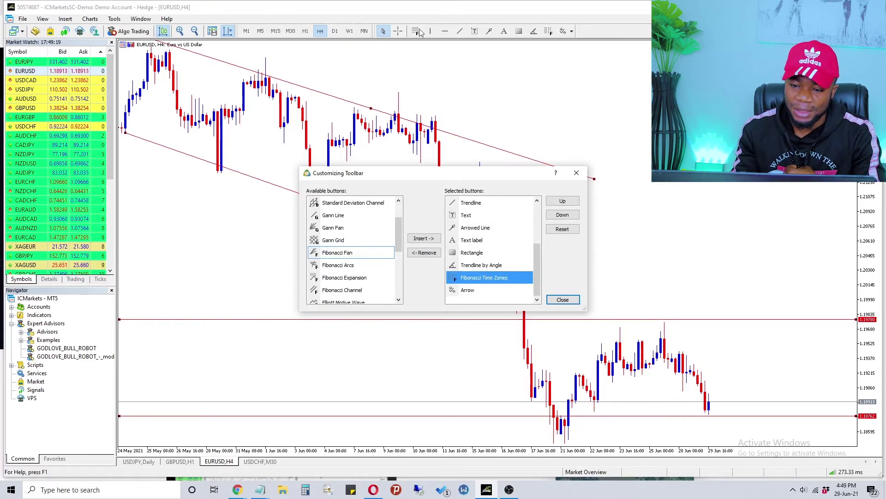
drag(476, 281, 476, 212)
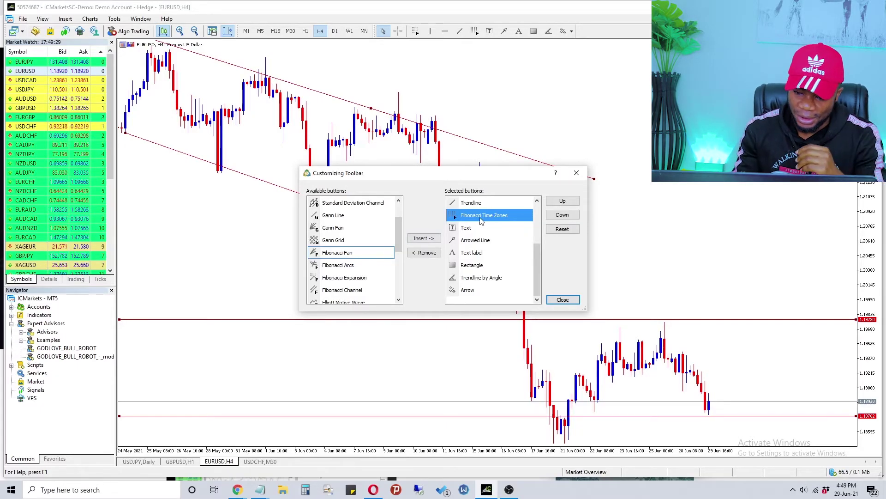
- Remove Fibonacci Time Zones from the selected toolbar tools and close the toolbar customization
click(424, 253)
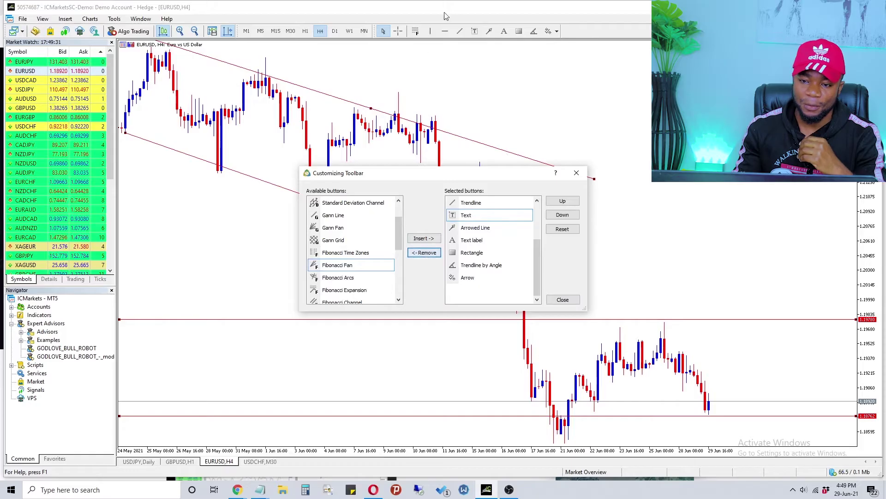
scroll(501, 230, up, 2)
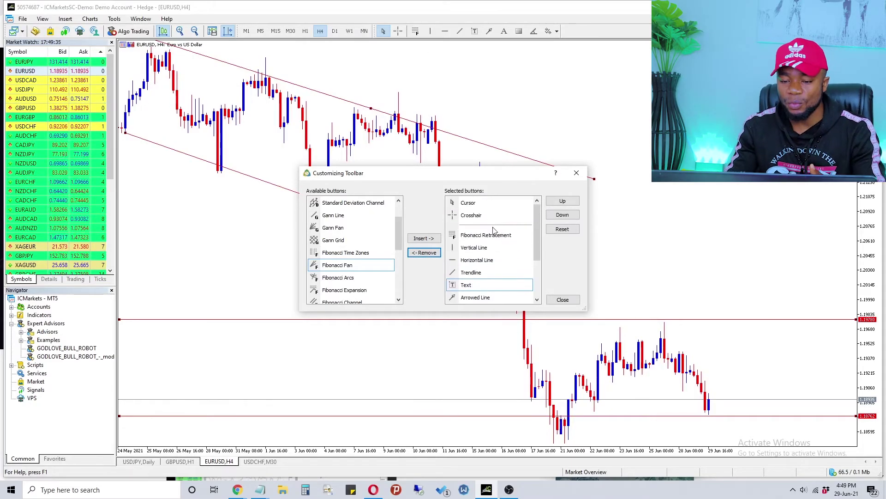
click(478, 259)
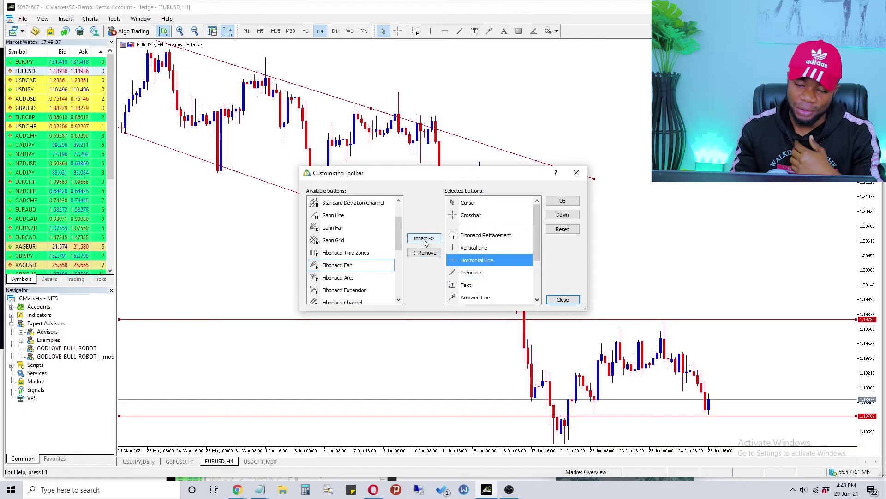
click(576, 173)
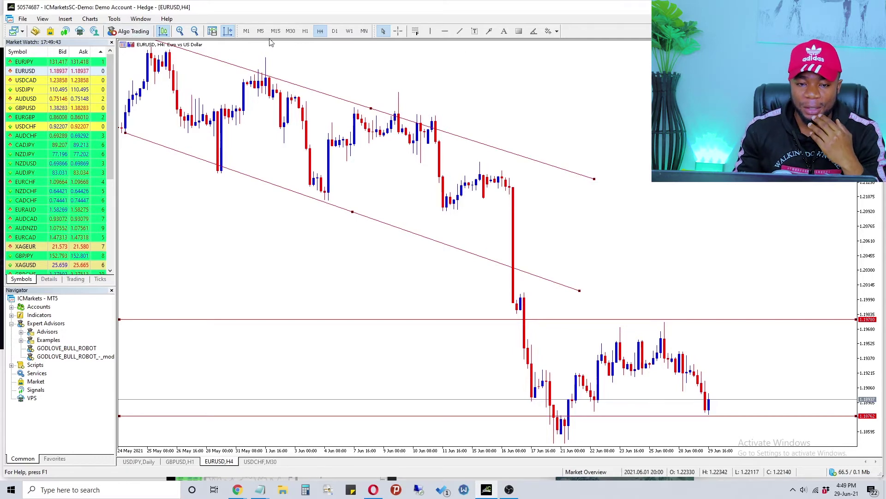
- Zoom in on the EURUSD H4 chart to examine individual candles, and zoom out to view the price history back to September 2020
click(181, 31)
click(182, 32)
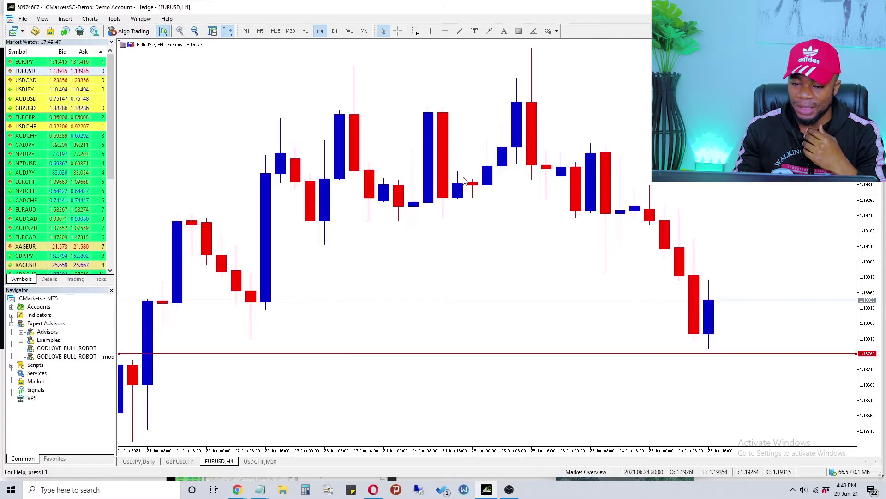
scroll(558, 233, down, 10)
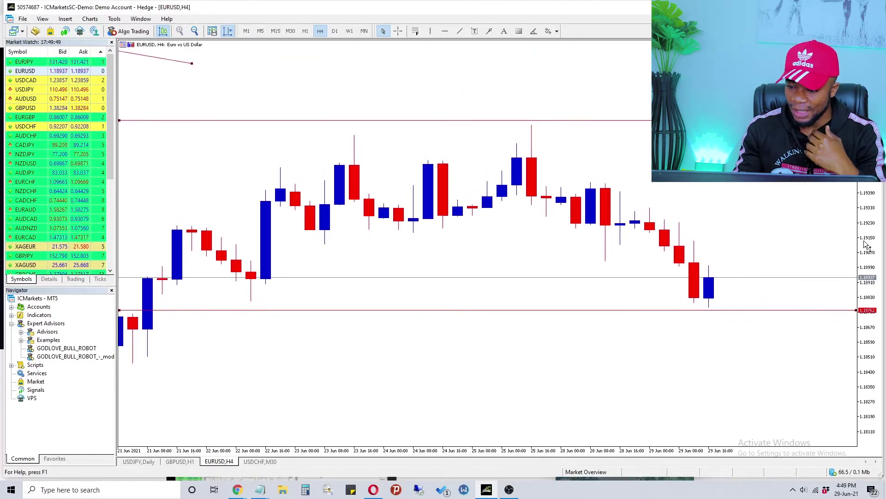
scroll(406, 252, up, 10)
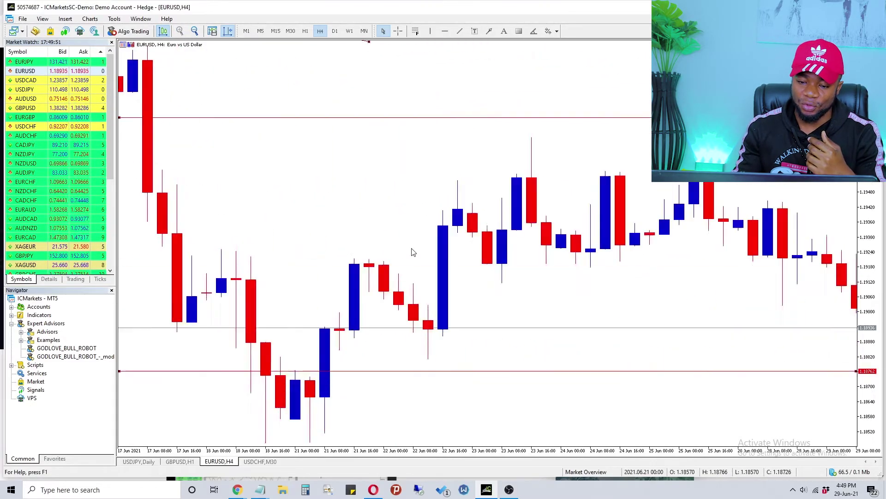
click(195, 32)
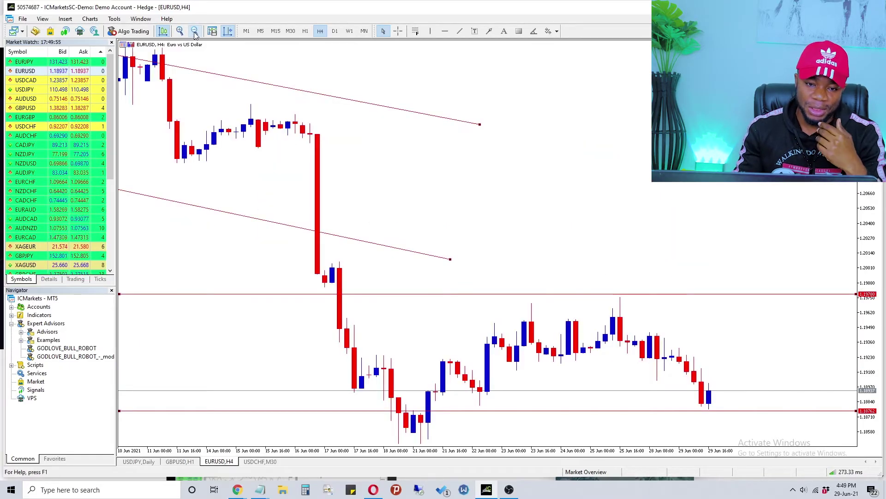
click(196, 31)
click(195, 31)
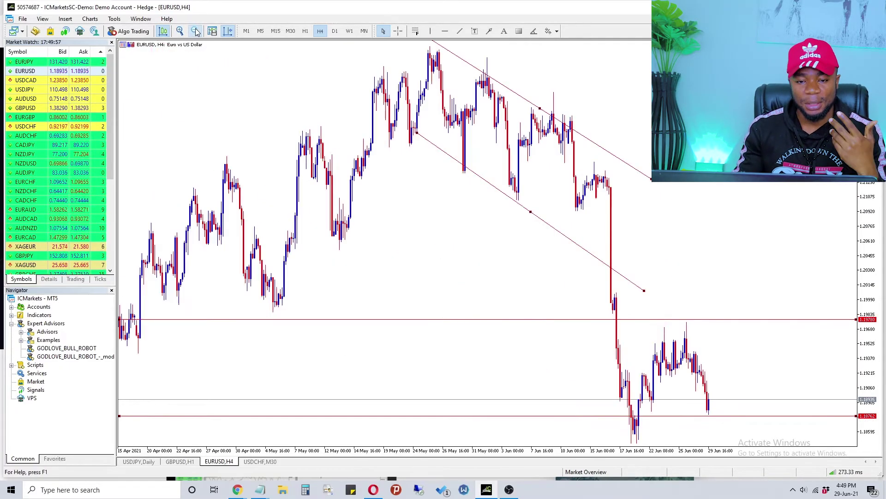
click(196, 32)
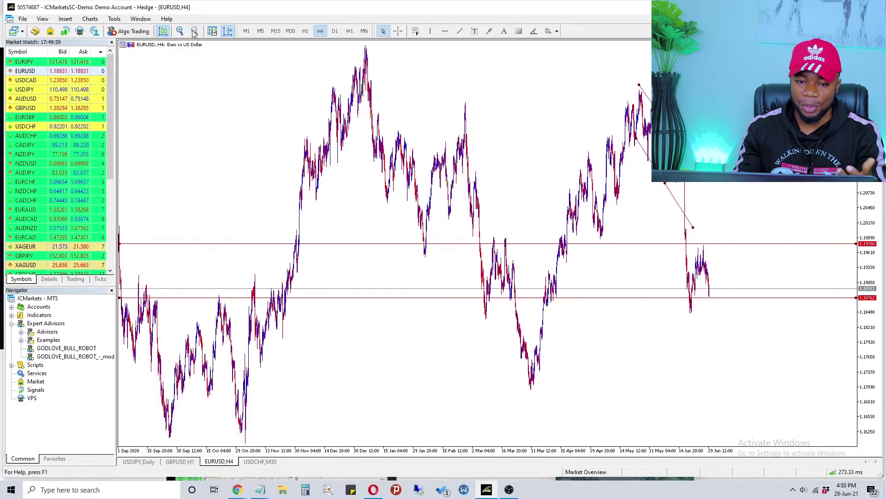
- Zoom the EURUSD H4 chart in and out, and stretch its price scale to examine the candles from late May 2021
click(182, 31)
click(182, 31)
click(183, 32)
click(182, 31)
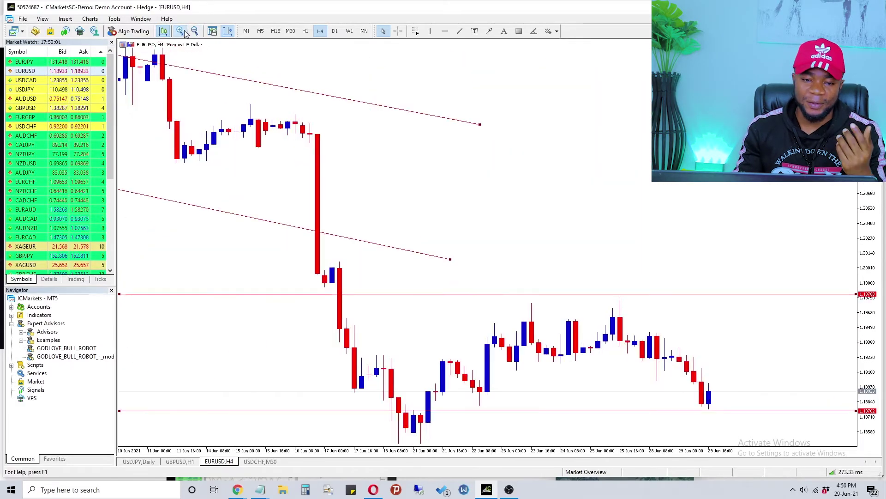
click(181, 31)
click(196, 32)
click(196, 31)
scroll(531, 268, up, 5)
scroll(553, 277, down, 5)
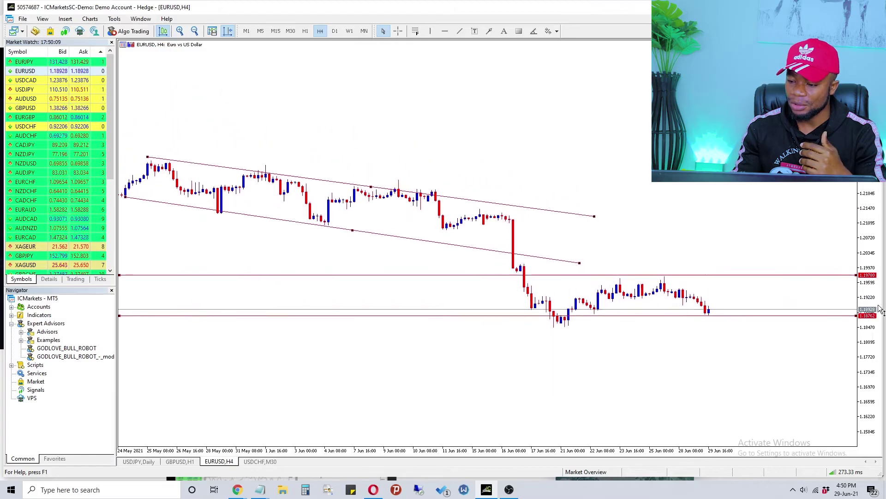
drag(869, 178, 869, 180)
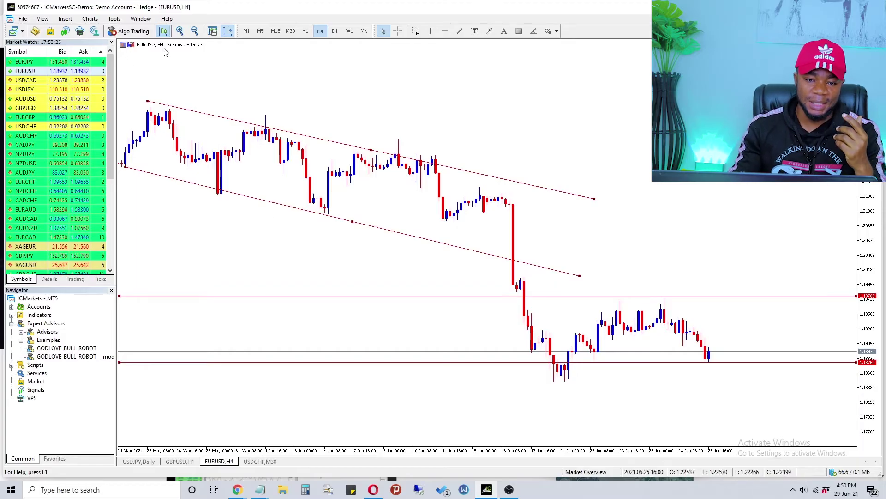
- Show the one-click trading panel on the EURUSD H4 chart and set its volume to 0.10
click(125, 45)
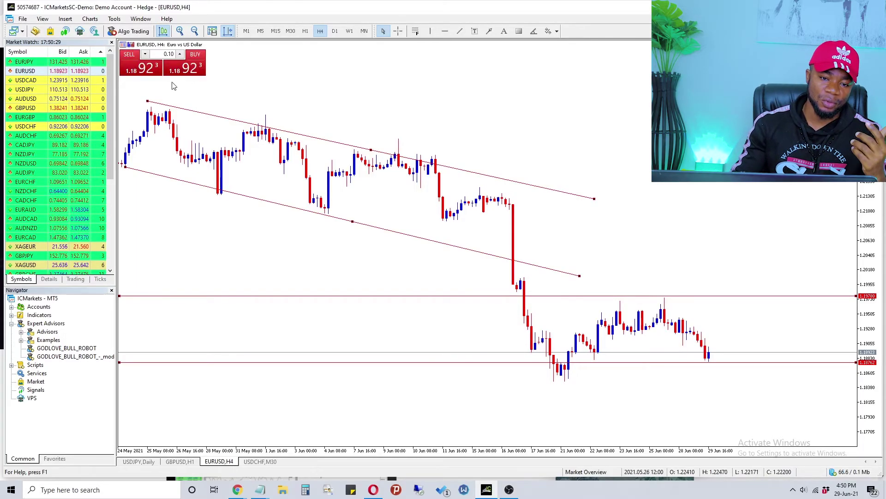
double_click(167, 54)
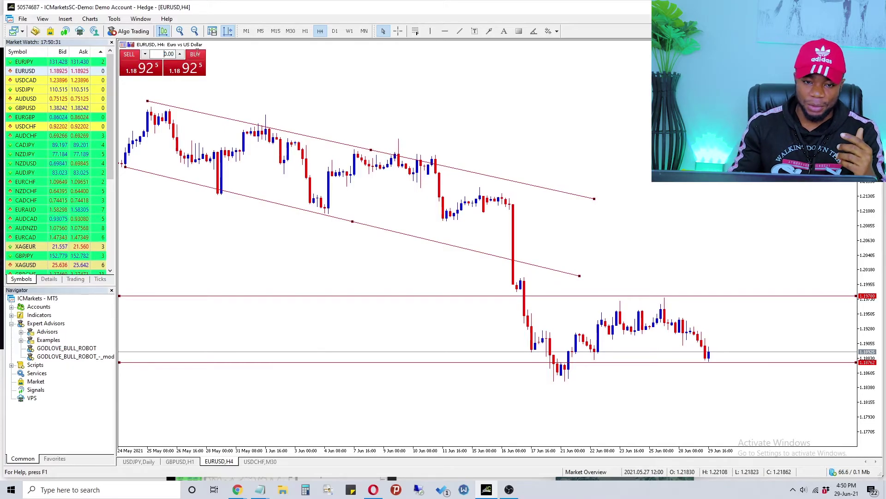
text(1)
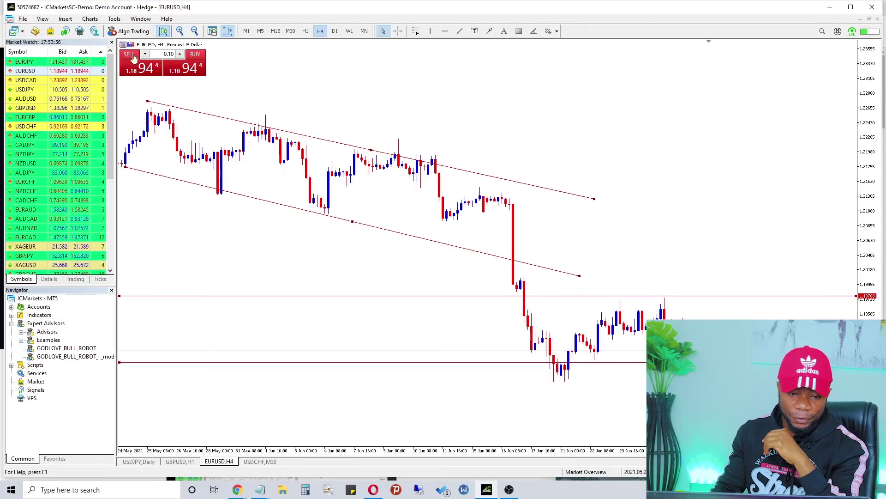
- Hide the one-click trading panel on the EURUSD chart and show it again with the One Click Trading option
right_click(587, 120)
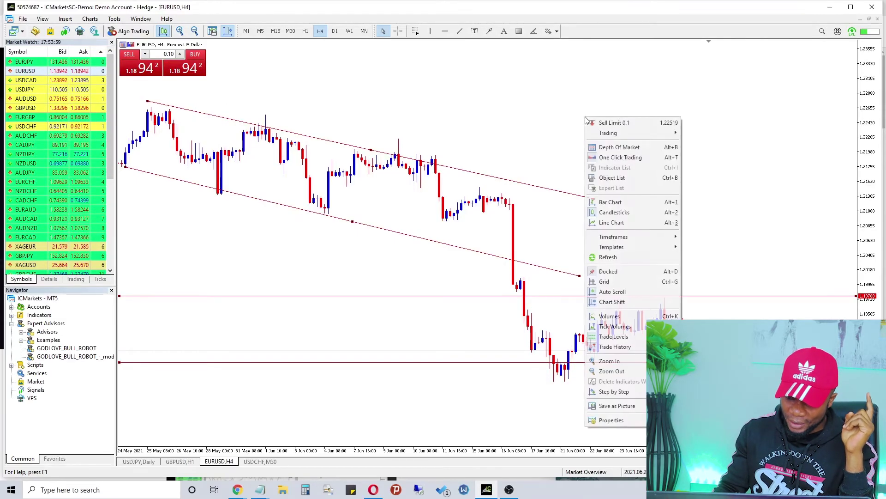
click(642, 158)
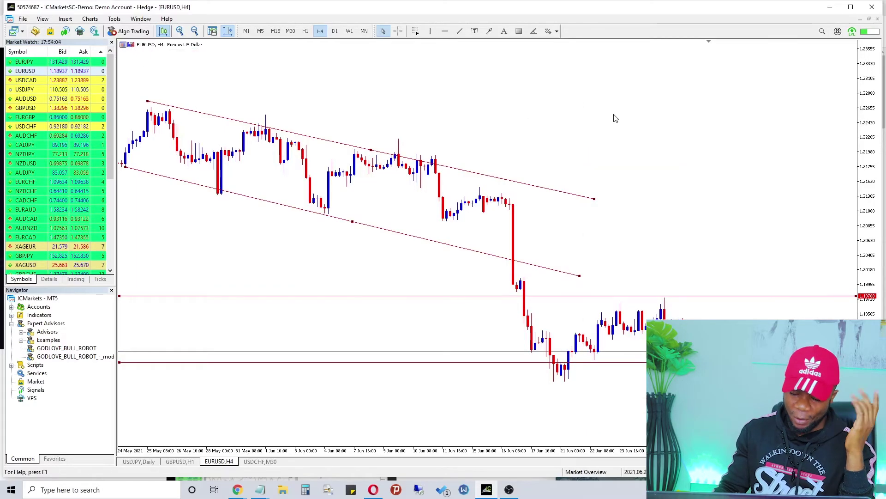
right_click(594, 123)
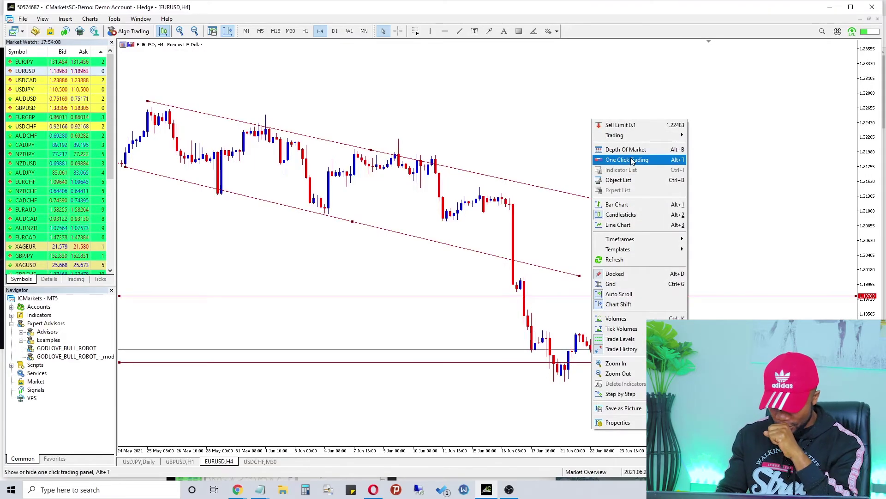
click(632, 161)
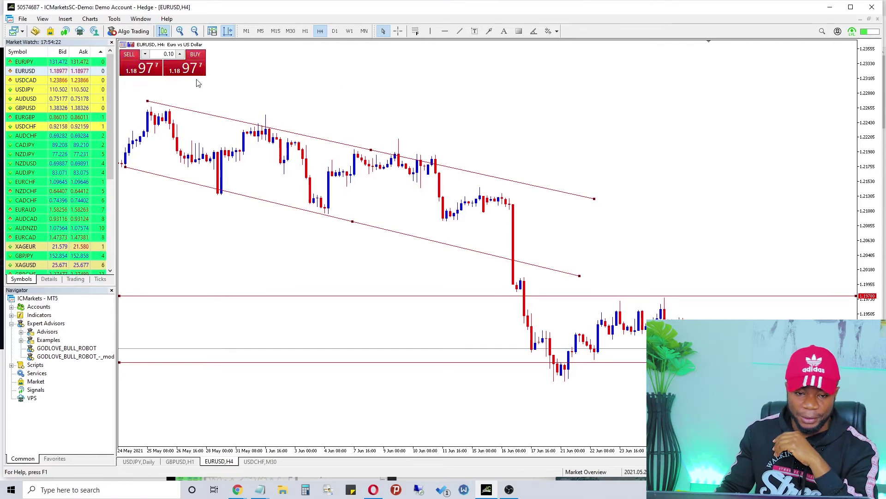
- Place five one-click EURUSD buy orders at 0.10 volume and display the open positions in a slightly shorter Toolbox
click(181, 74)
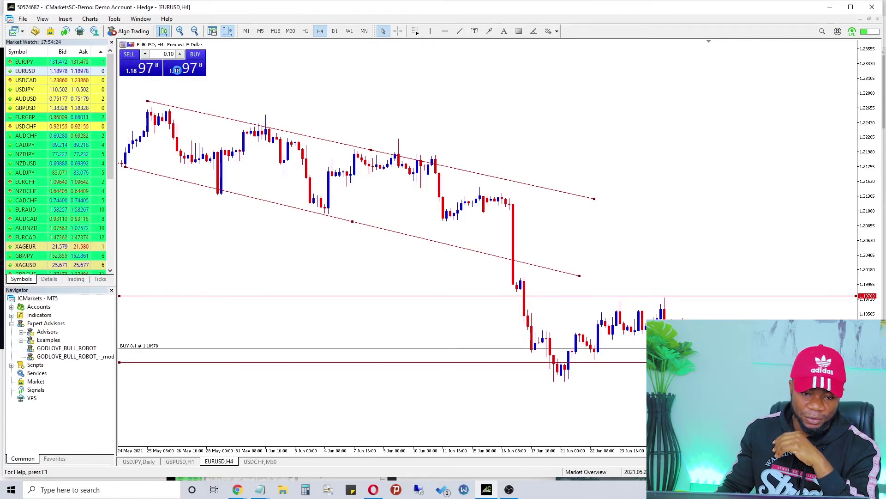
click(187, 69)
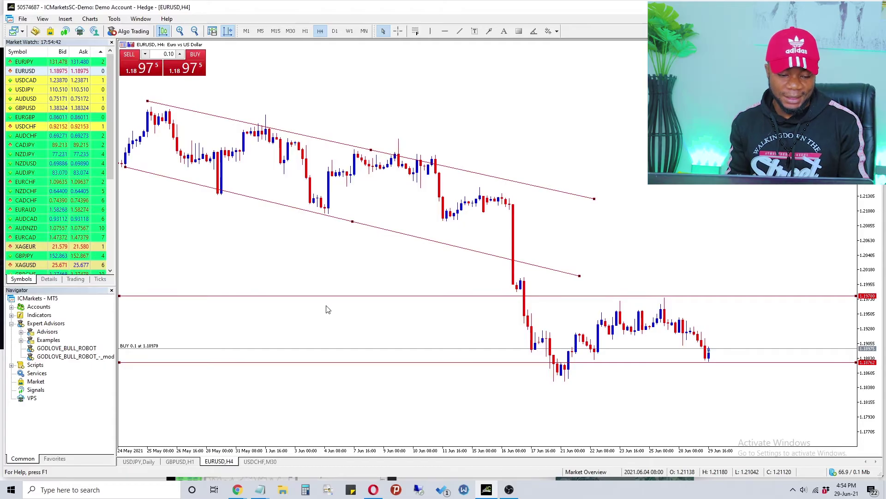
key(ctrl+t)
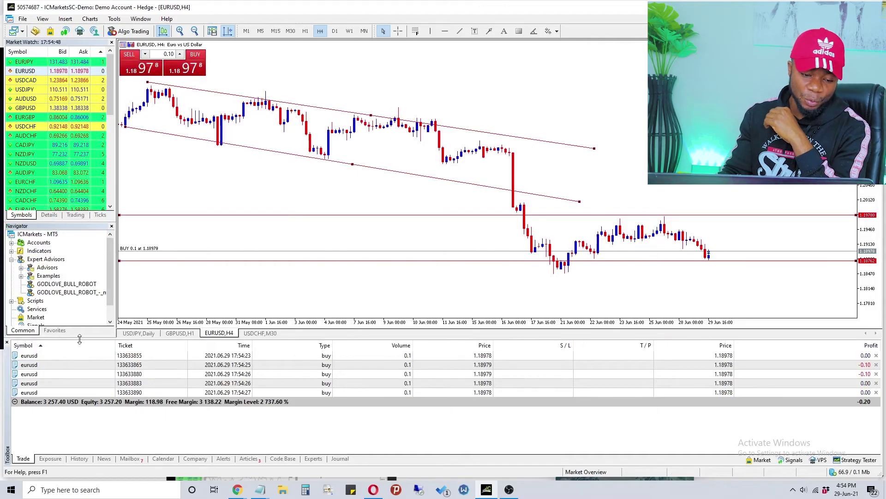
drag(80, 340, 79, 351)
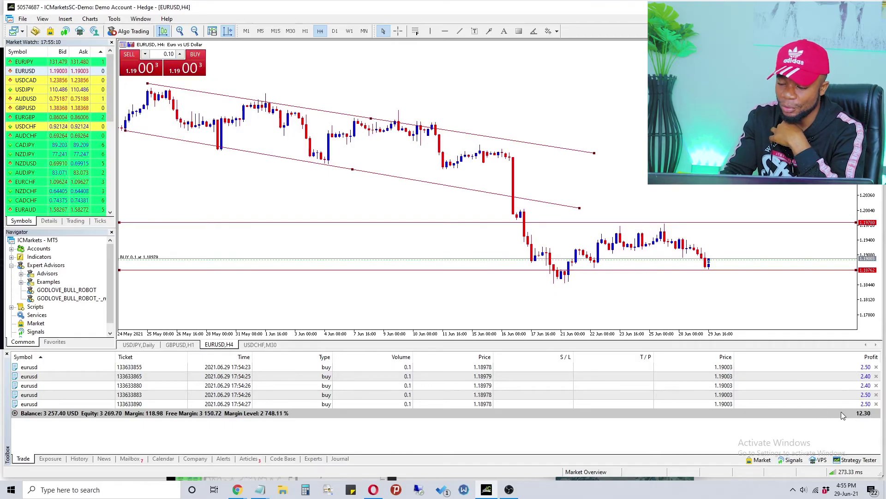
- Close all five open EURUSD buy positions and hide the Toolbox
click(876, 404)
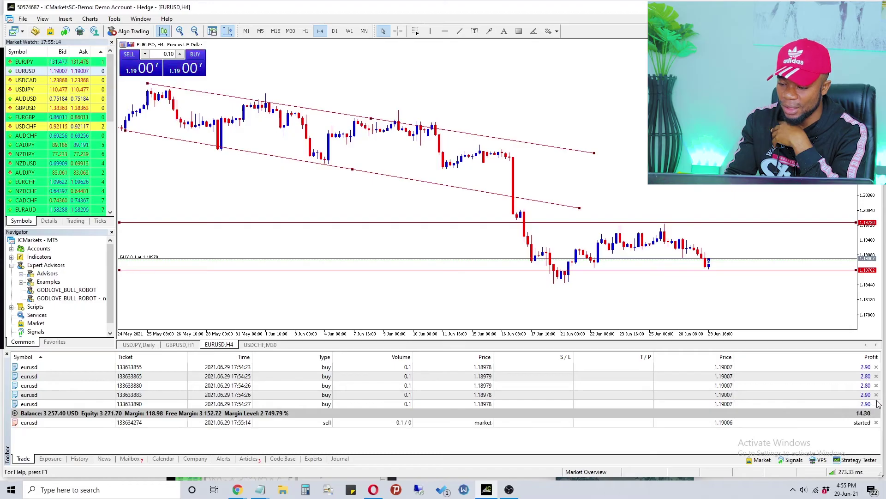
click(877, 394)
click(877, 385)
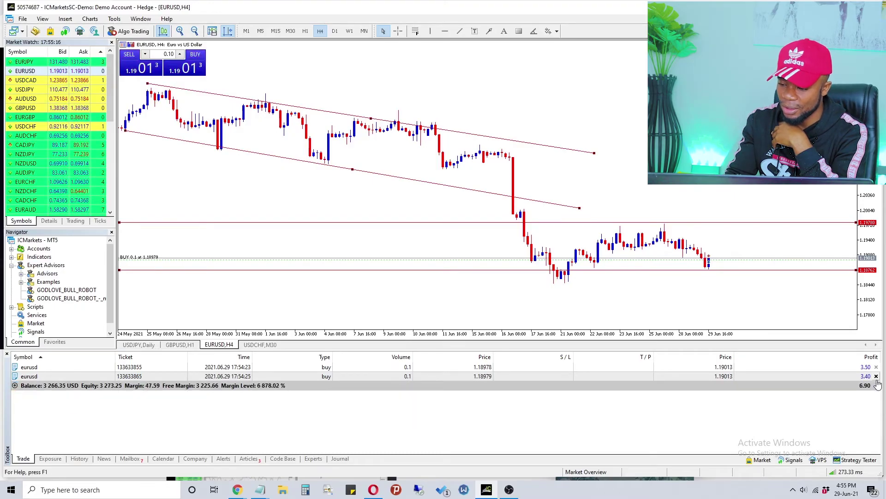
click(877, 376)
click(876, 367)
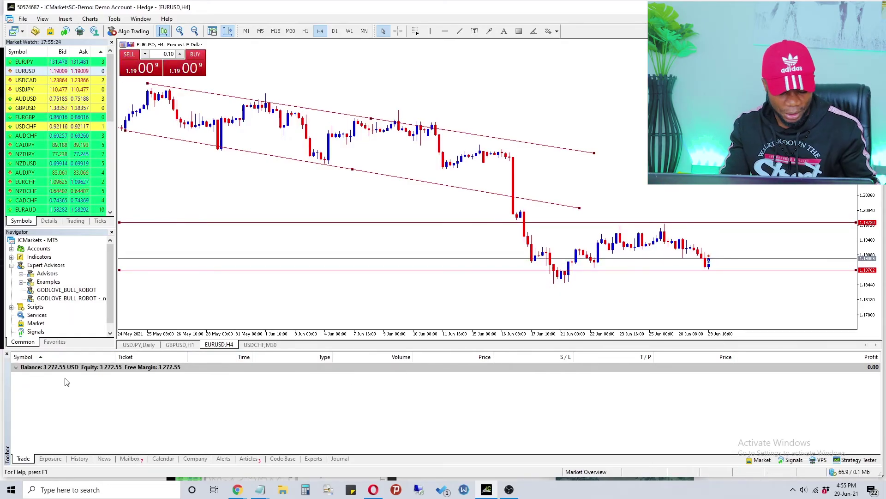
key(ctrl+t)
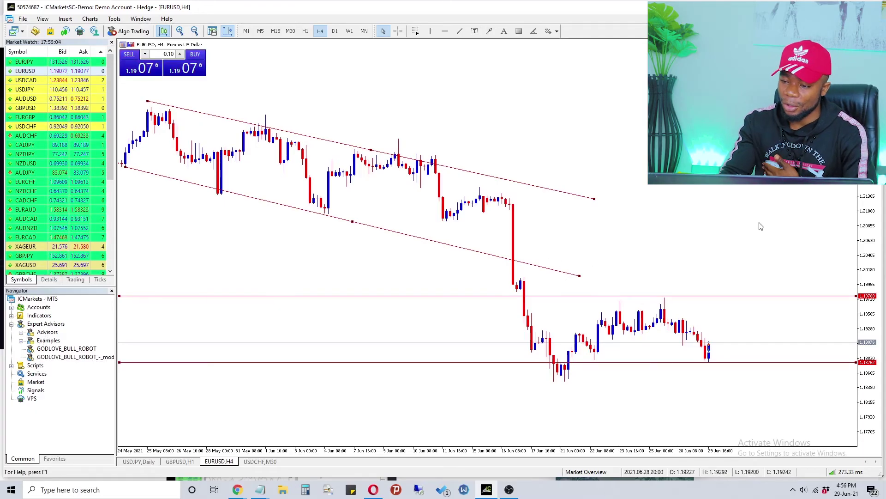
- Adjust the EURUSD price scale and look through the open USDCHF, EURUSD, GBPUSD and USDJPY charts, ending on GBPUSD H1
drag(868, 277, 868, 256)
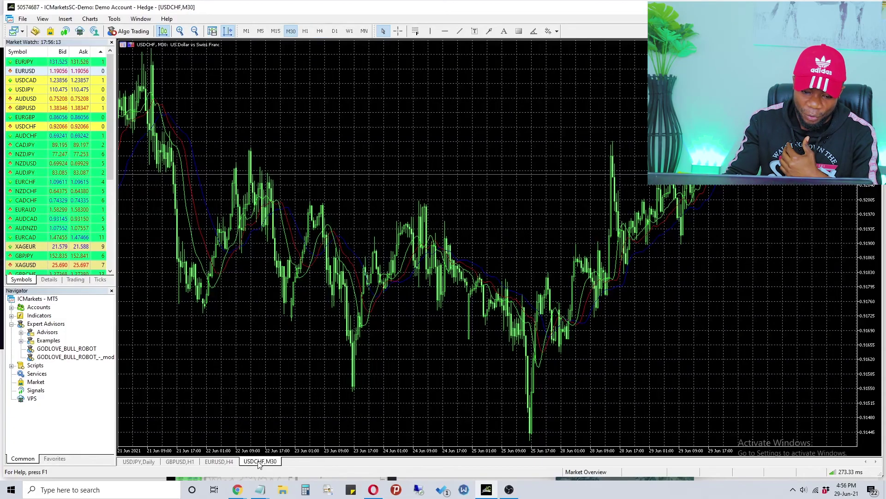
click(260, 462)
click(215, 462)
click(174, 461)
click(135, 463)
click(180, 462)
click(138, 462)
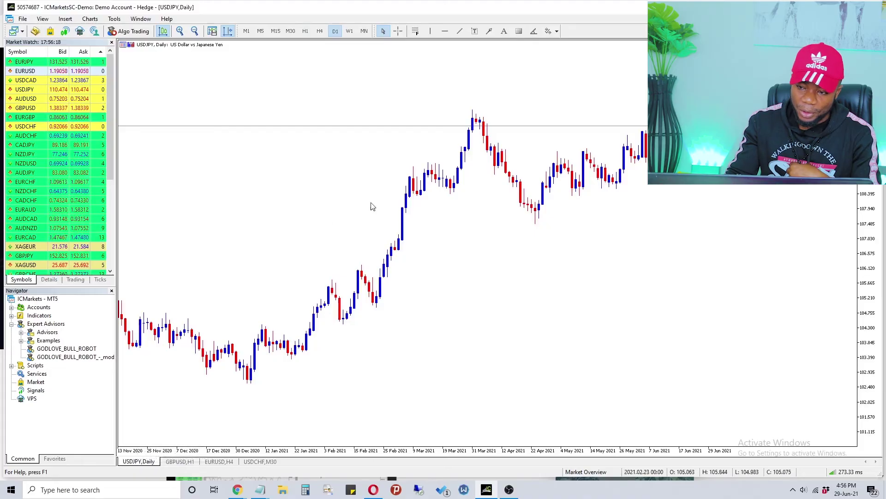
click(176, 463)
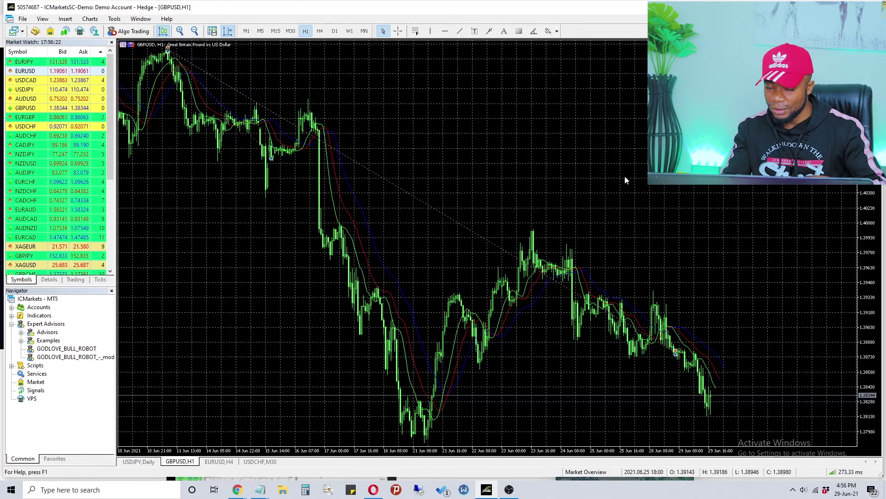
right_click(451, 131)
click(497, 434)
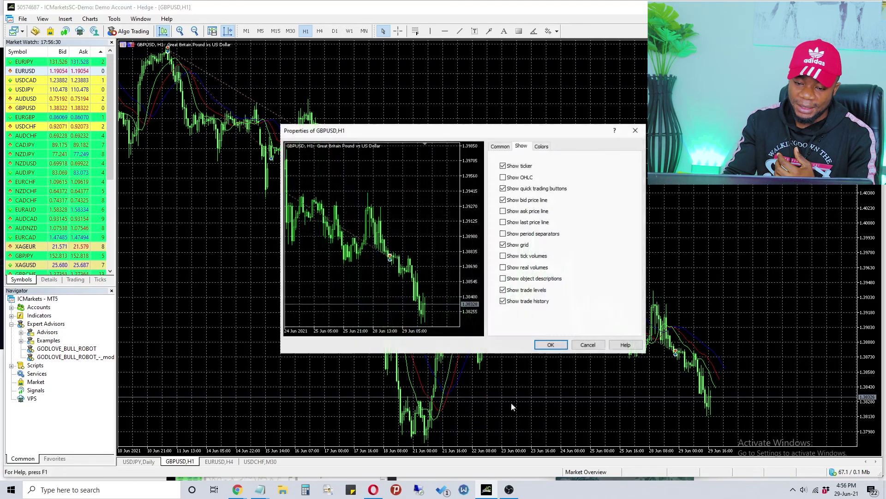
click(637, 128)
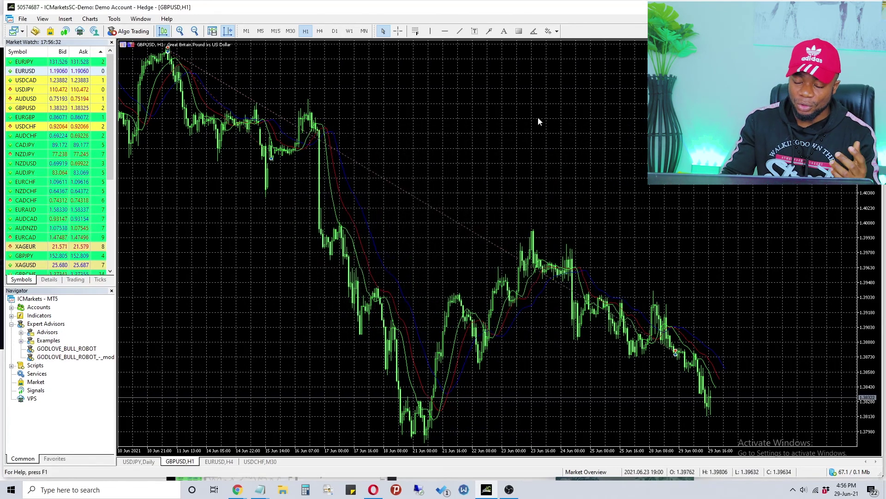
- Apply the saved TEMPLATE 2 to the GBPUSD H1 chart and compress its vertical price scale
right_click(539, 118)
mouse_move(601, 250)
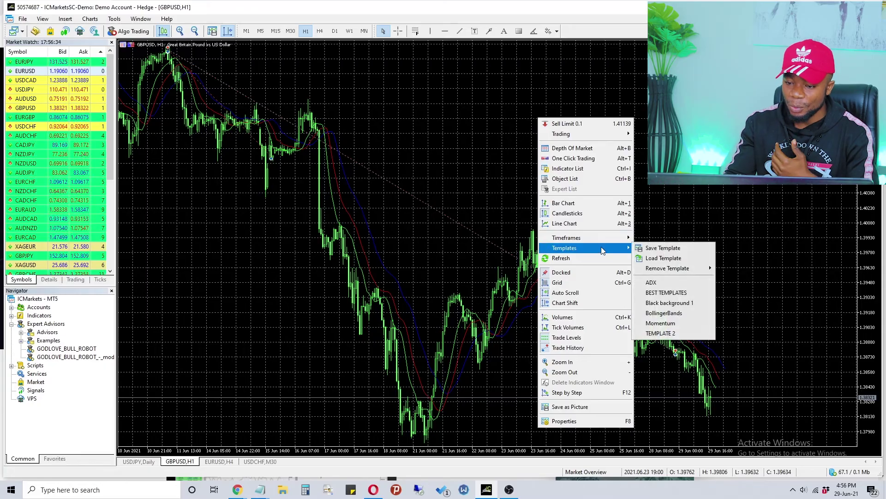
click(667, 333)
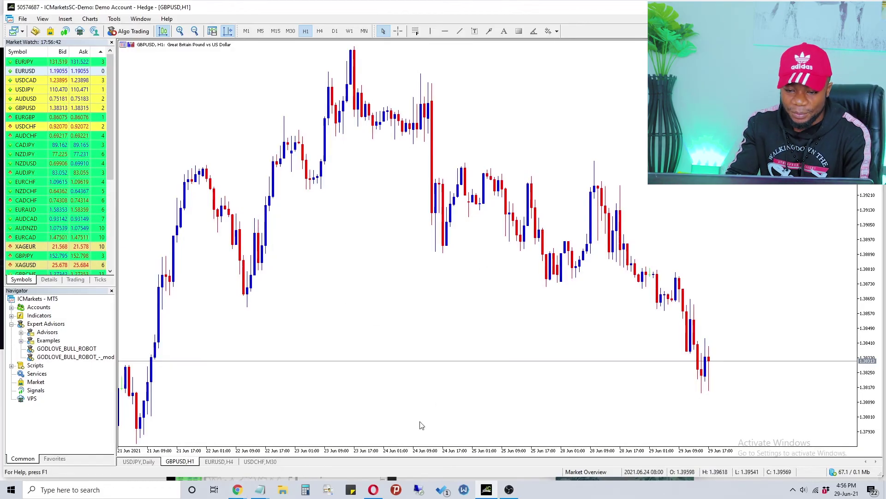
drag(868, 116, 868, 157)
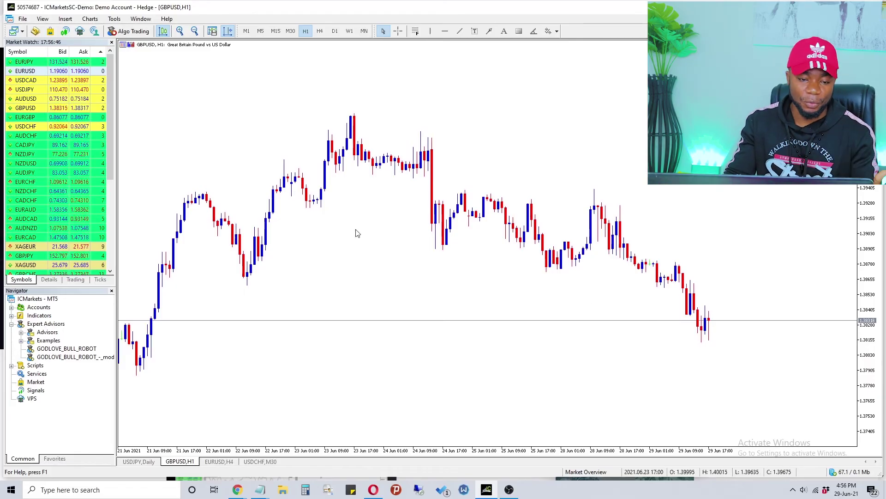